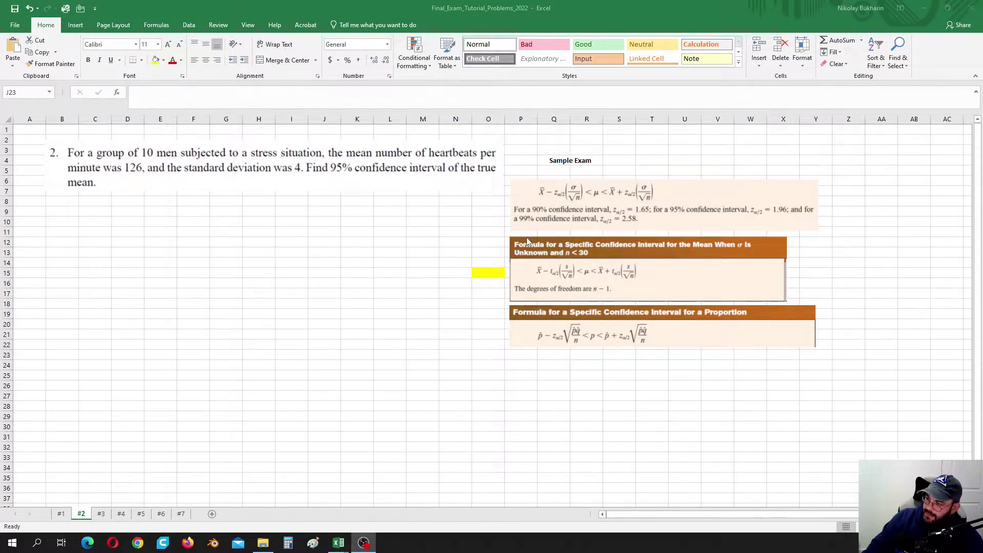
# Enter the label n in E9 with the sample size 10 beside it.
pyautogui.hotkey('ctrl', 'a')
pyautogui.click(163, 210)
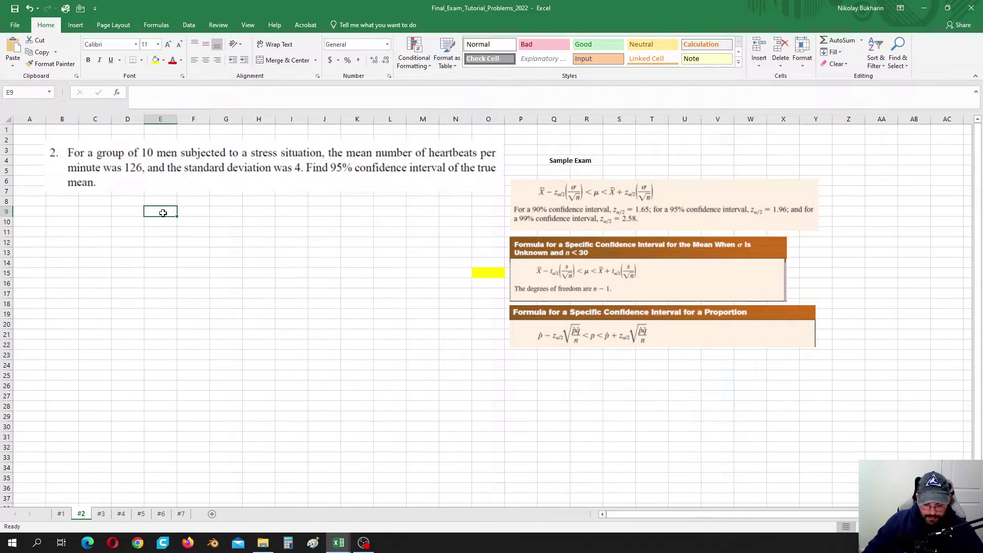
pyautogui.write('n')
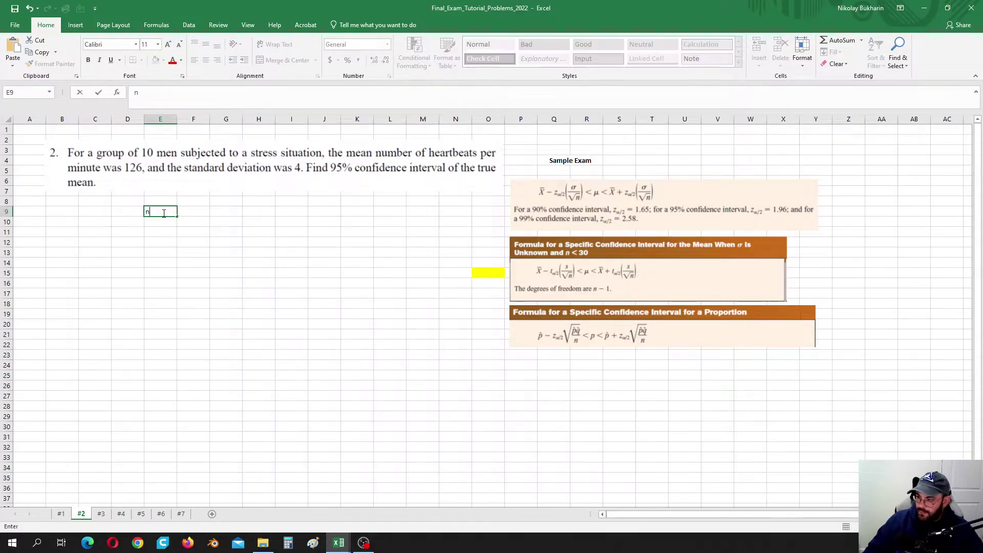
pyautogui.click(195, 212)
pyautogui.write('10')
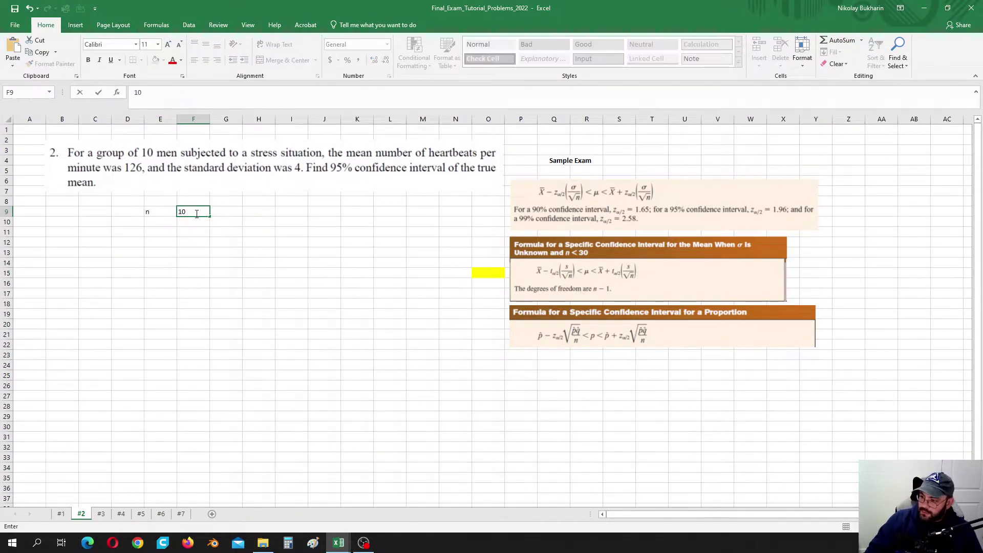
# Add the df label with the formula =F9-1, giving 9.
pyautogui.click(154, 223)
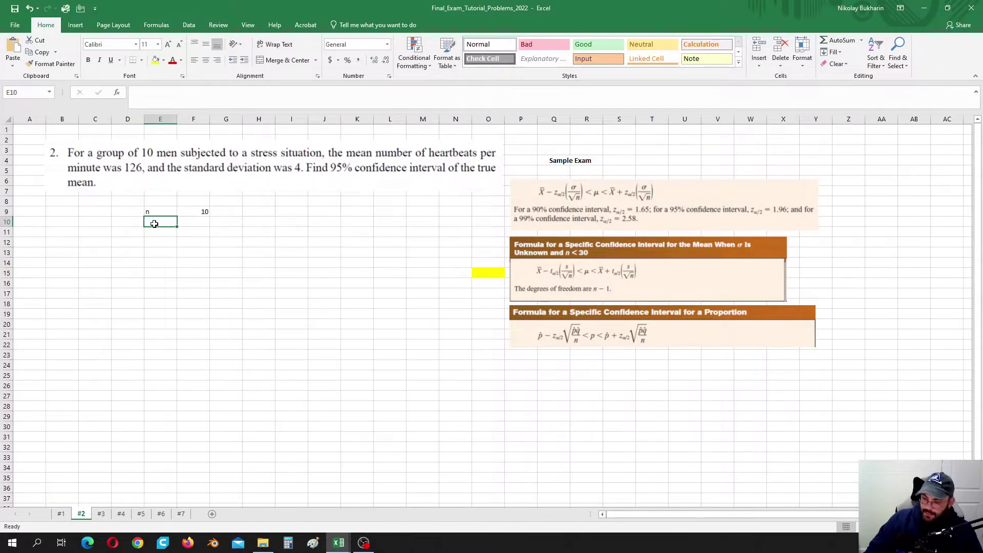
pyautogui.write('df')
pyautogui.click(199, 223)
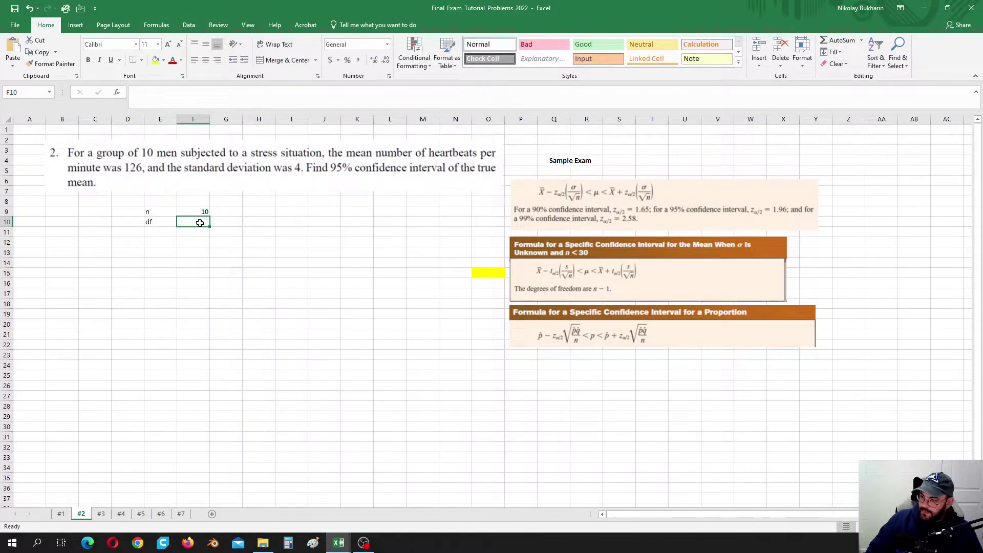
pyautogui.write('=')
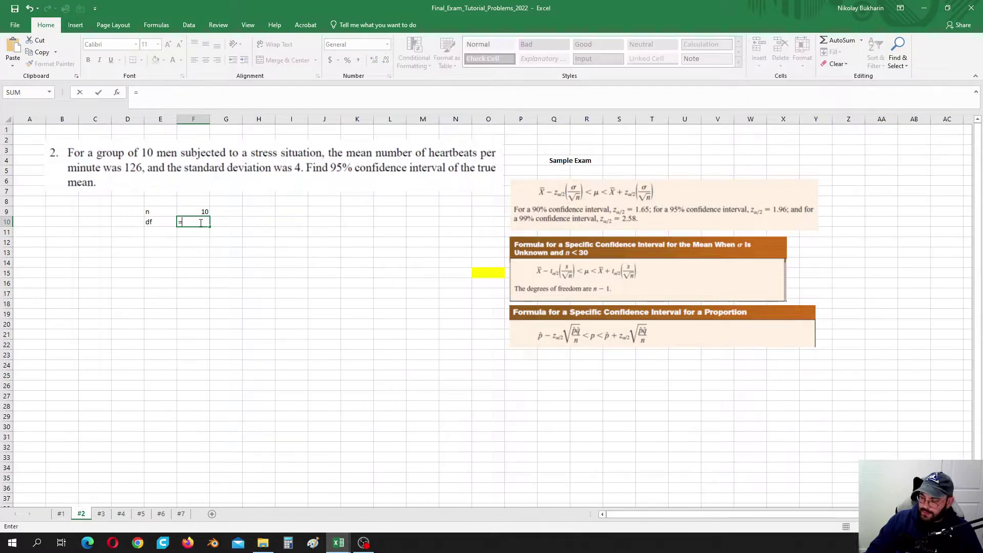
pyautogui.click(199, 211)
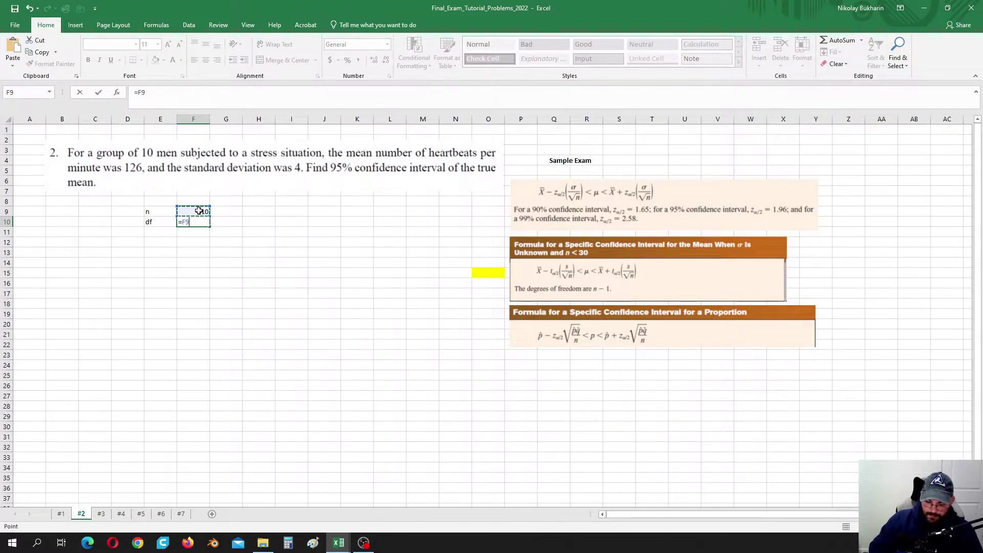
pyautogui.write('-1')
pyautogui.press('Return')
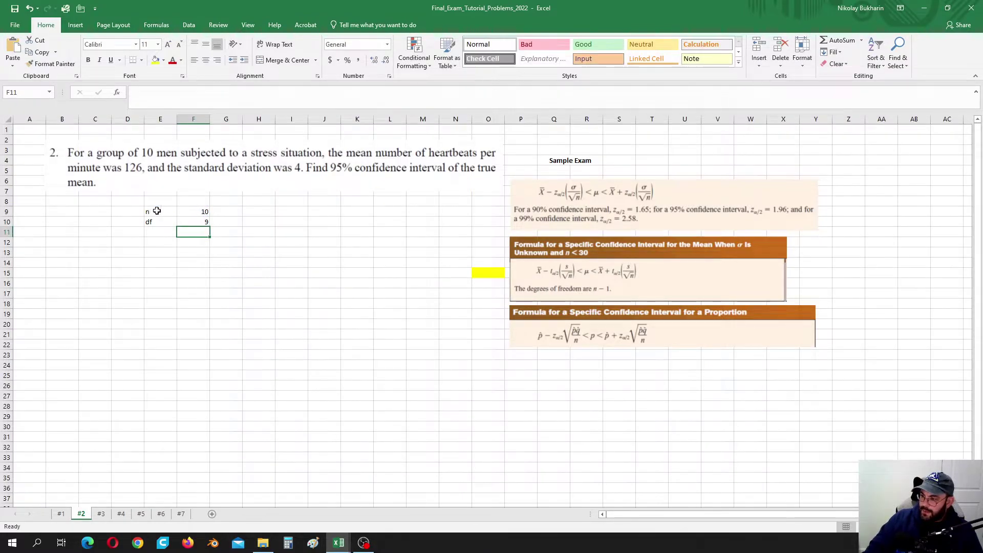
# Add the x-bar label with value 126 and the s label with value 4.
pyautogui.click(155, 231)
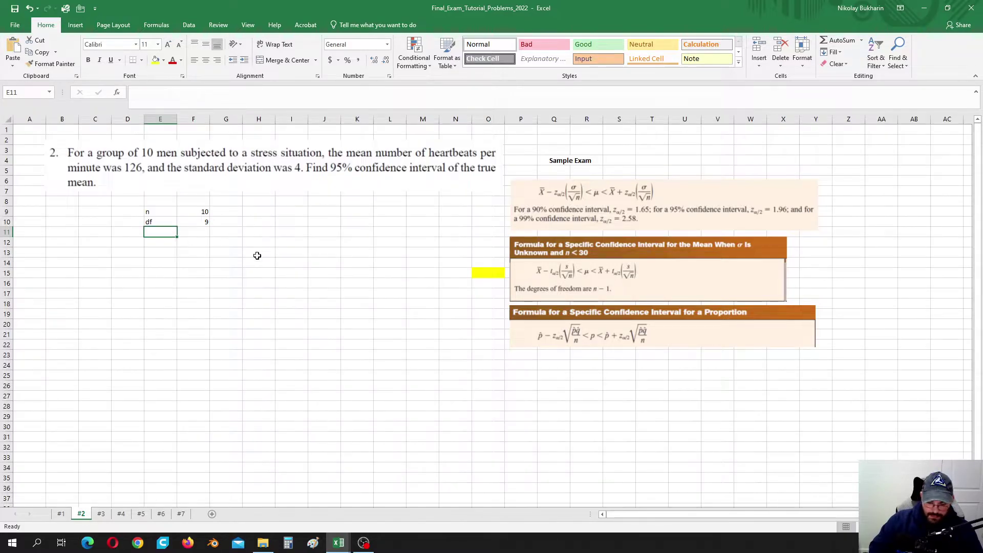
pyautogui.write('x-bar')
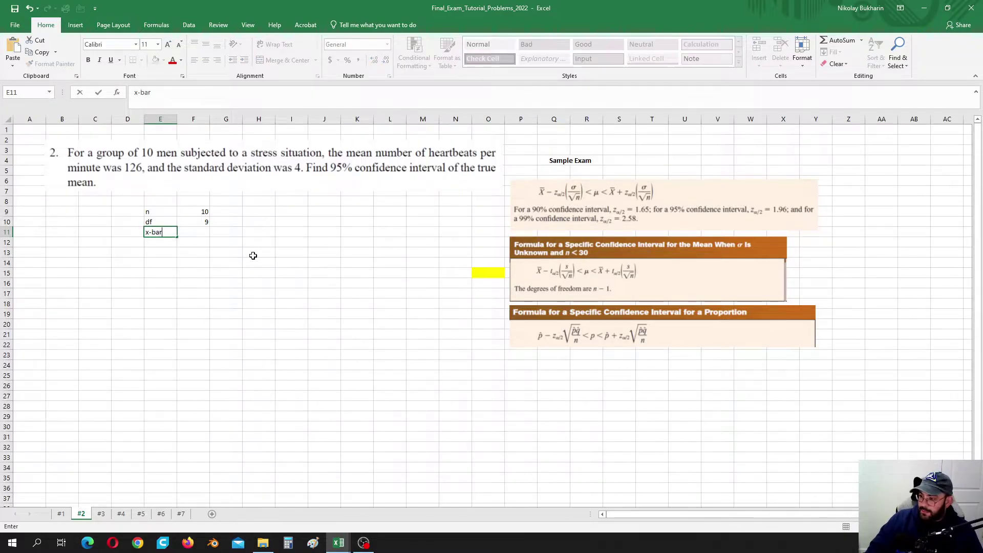
pyautogui.press('Tab')
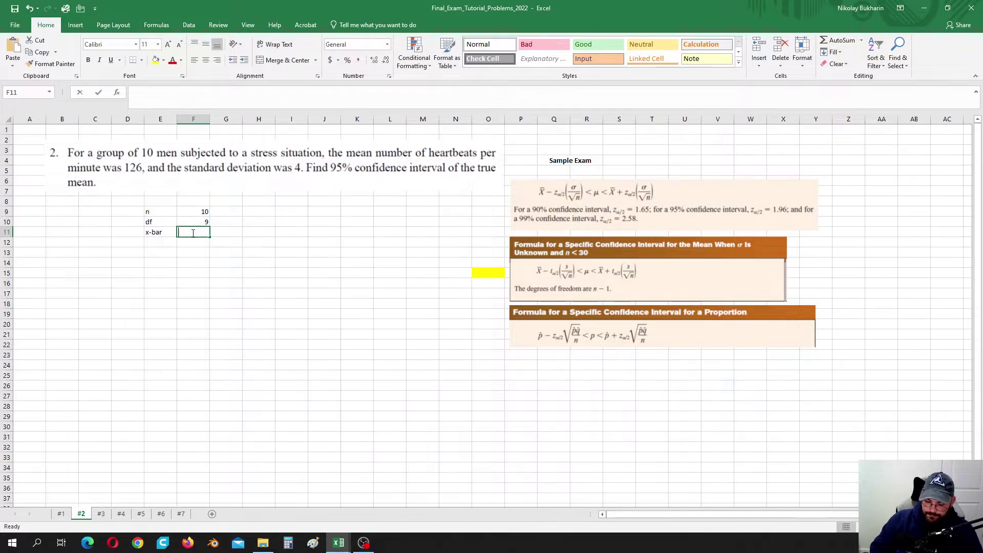
pyautogui.write('126')
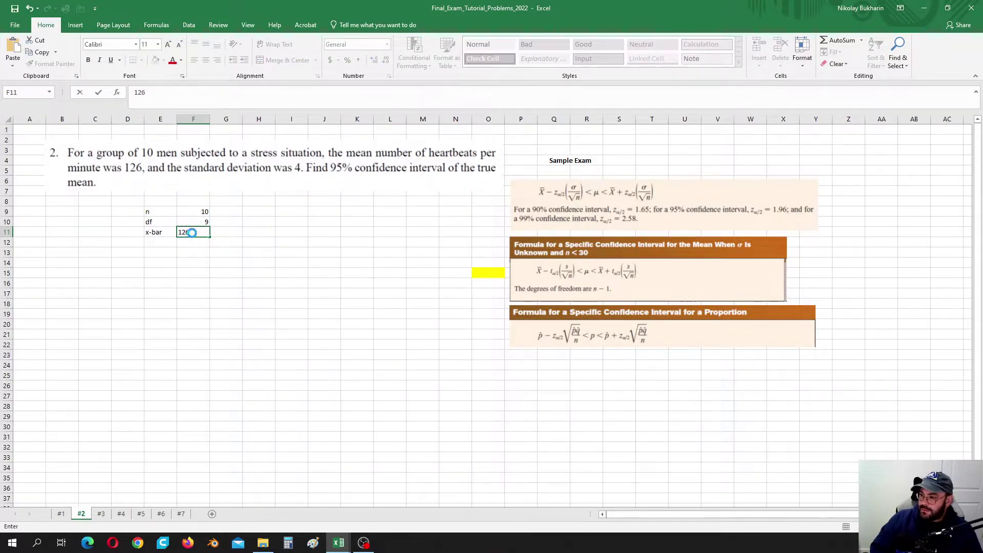
pyautogui.press('Return')
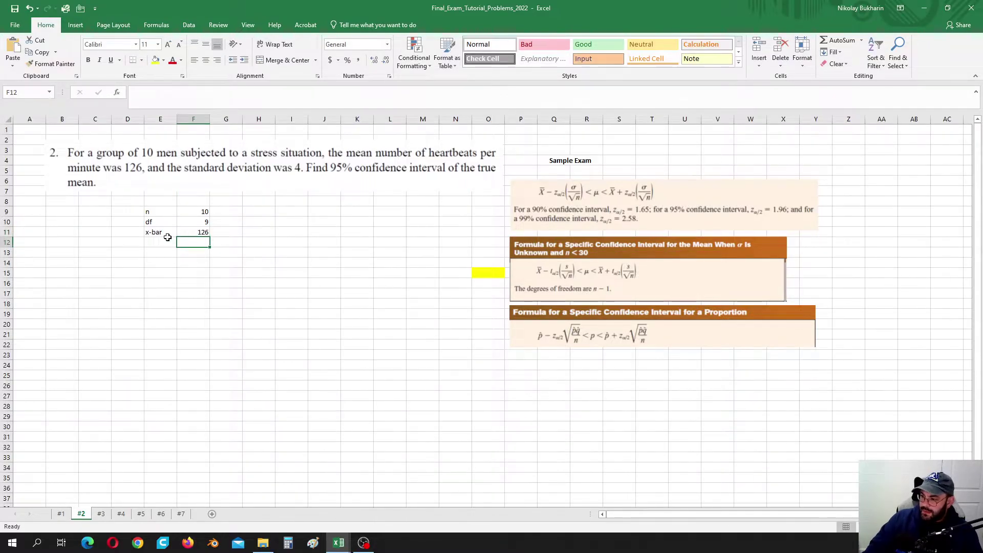
pyautogui.write('s')
pyautogui.press('Tab')
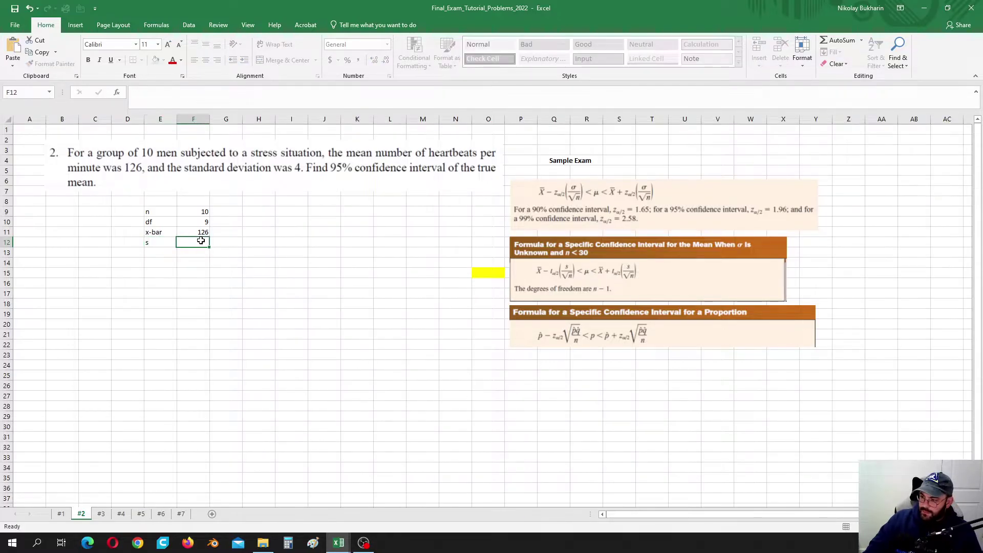
pyautogui.write('4')
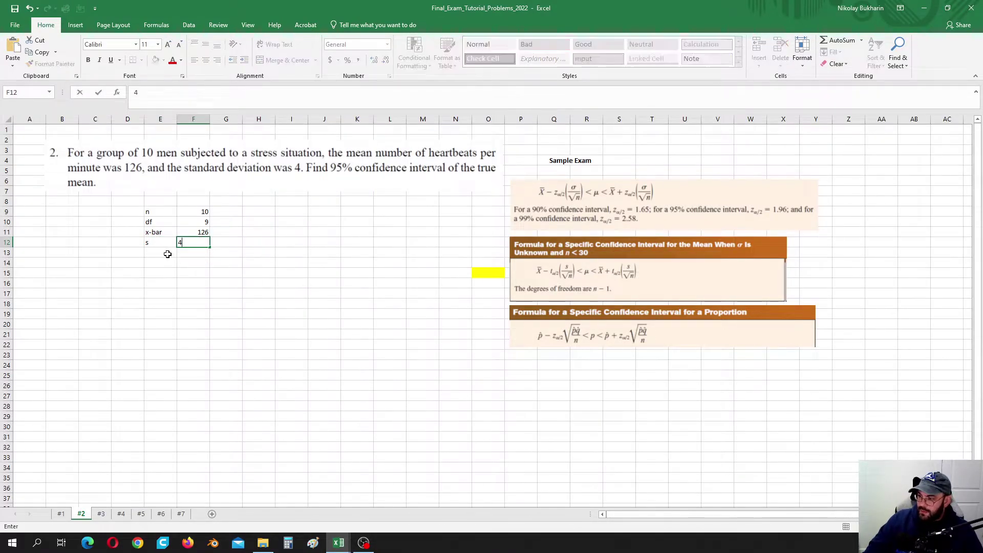
pyautogui.press('Return')
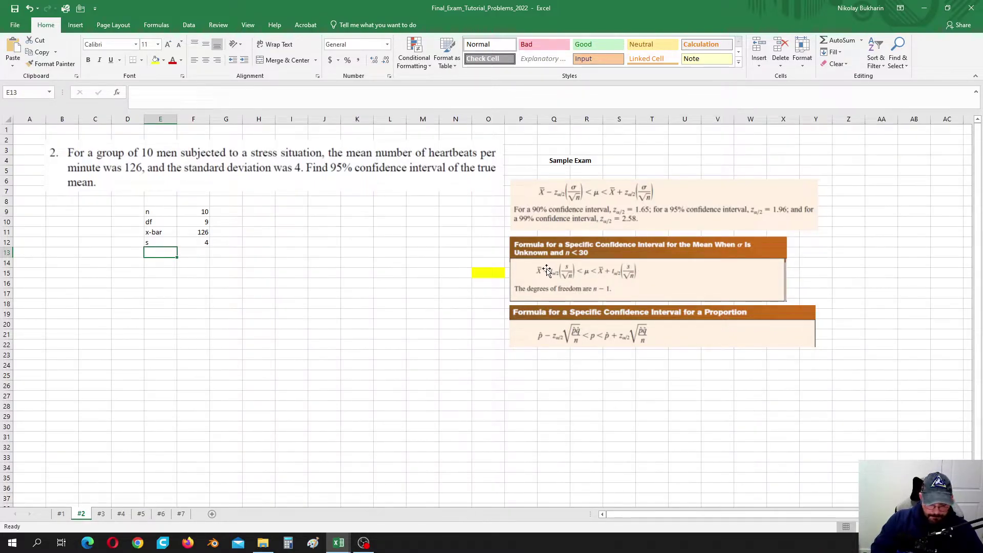
# Add the alpha label with the formula =1-0.95, giving 0.05.
pyautogui.write('a')
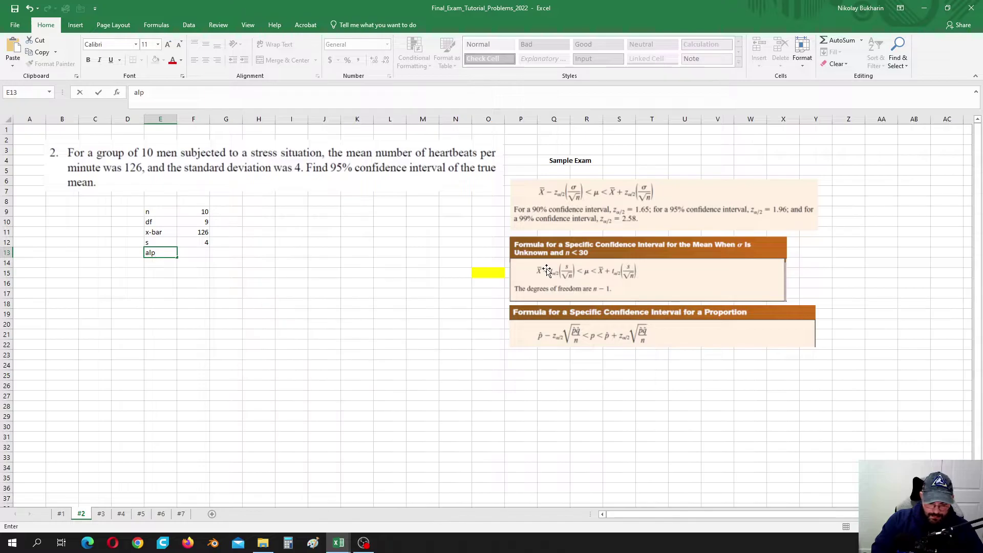
pyautogui.write('lp')
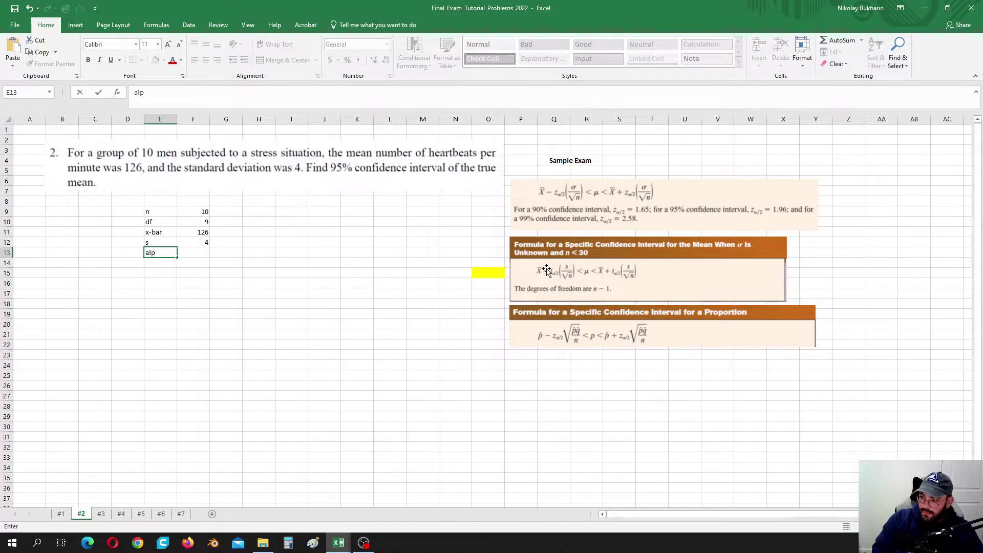
pyautogui.write('ha')
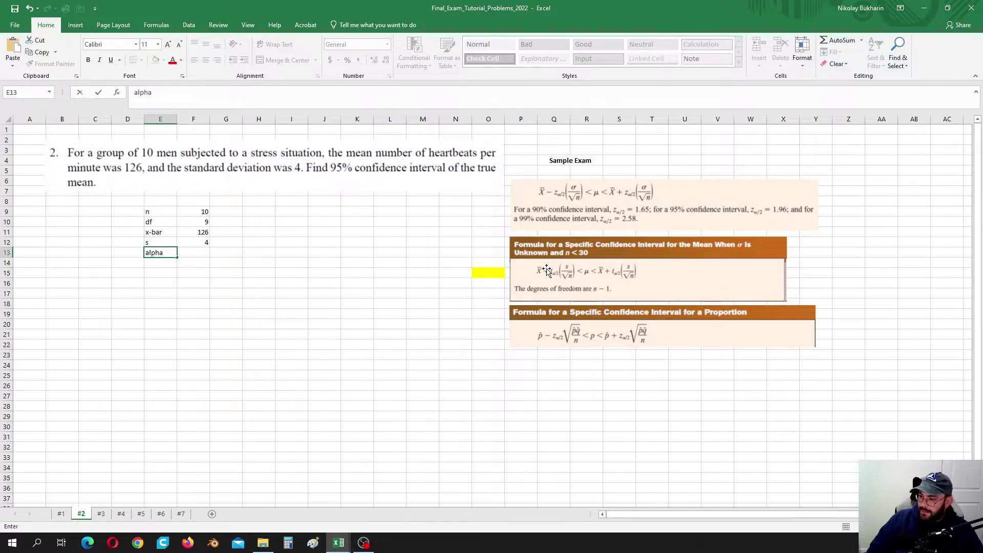
pyautogui.click(205, 253)
pyautogui.write('=')
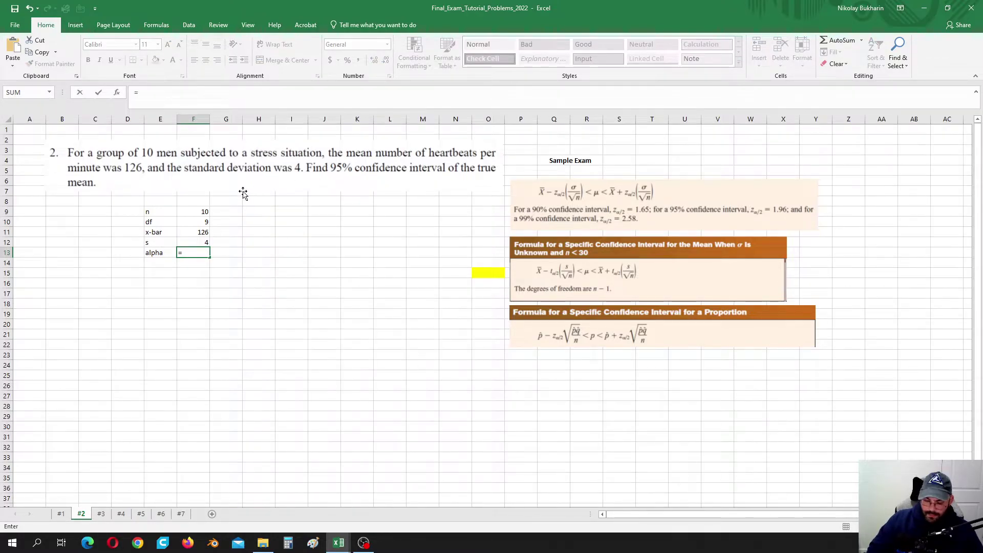
pyautogui.write('1-')
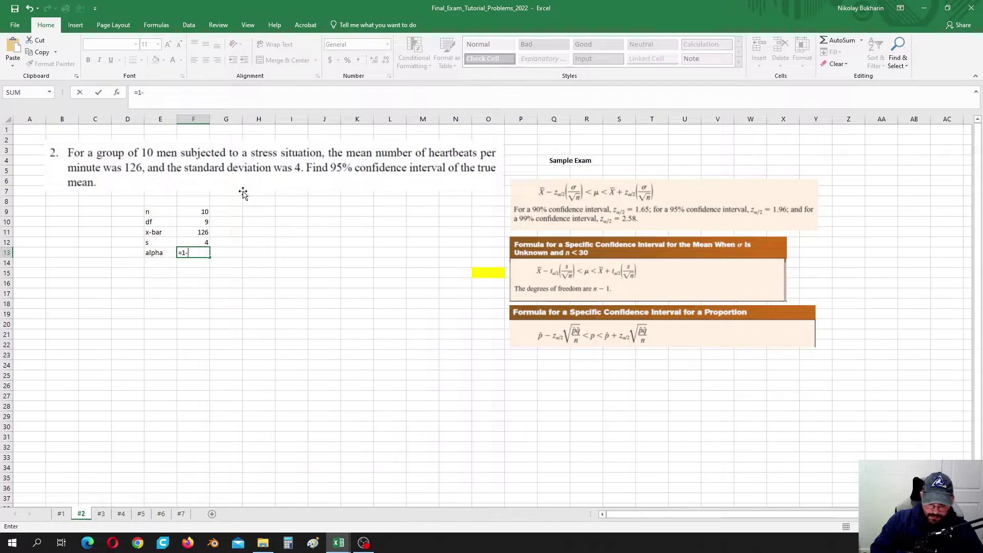
pyautogui.write('0.95')
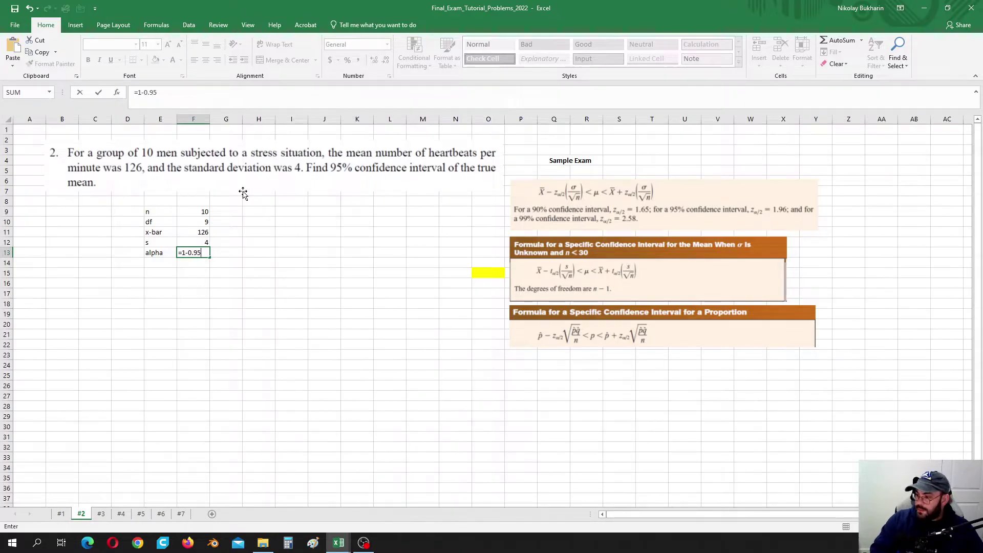
pyautogui.press('Return')
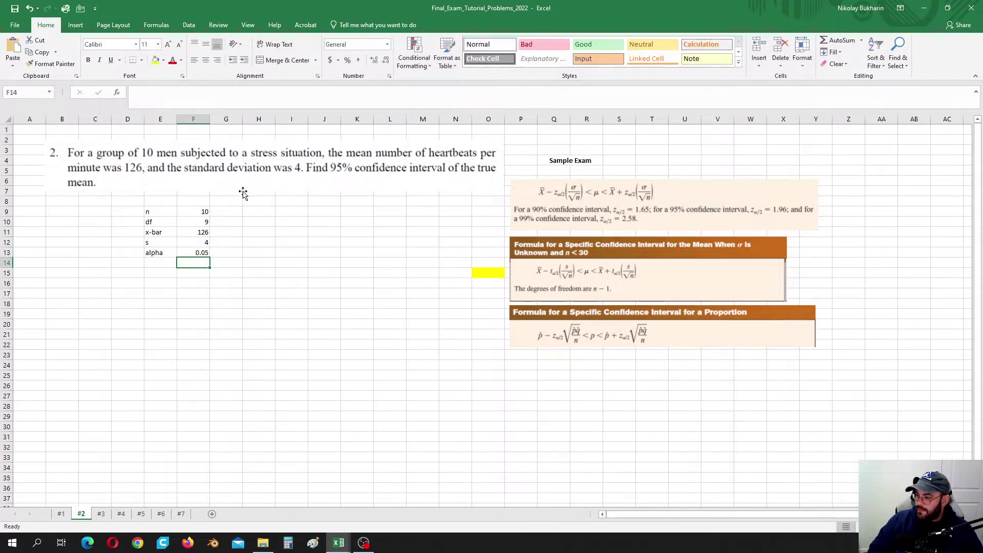
# Add the alpha/2 label computed as alpha divided by 2, giving 0.025.
pyautogui.click(162, 264)
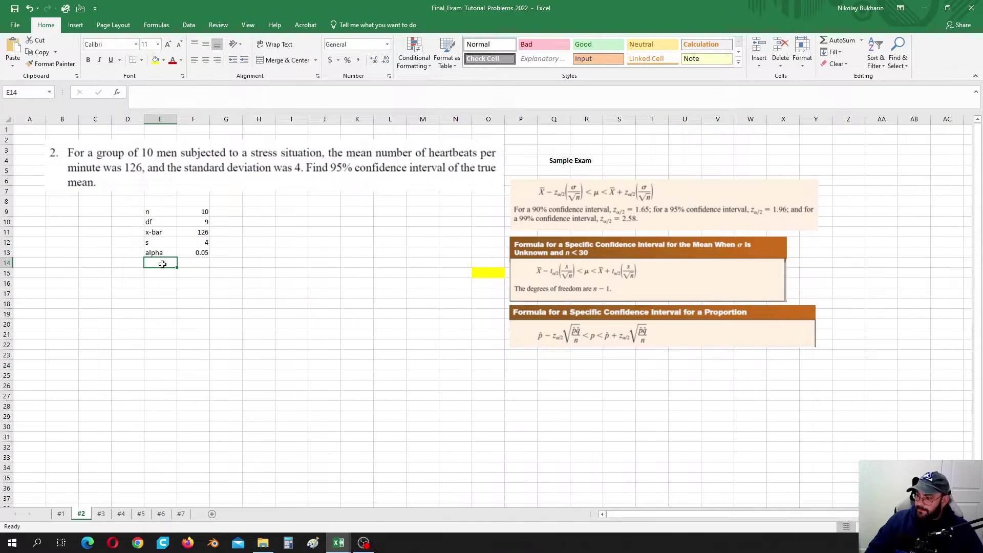
pyautogui.write('alpha')
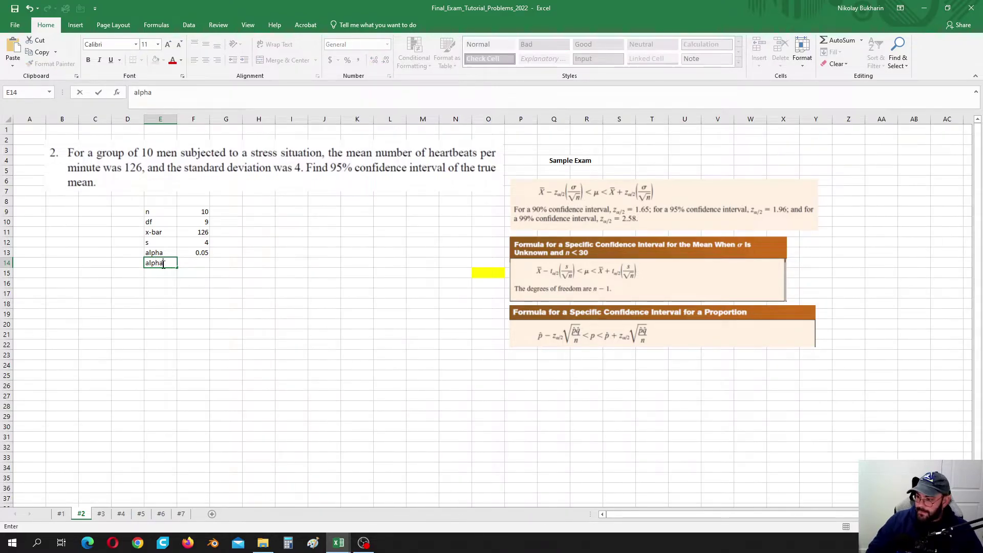
pyautogui.write('/2')
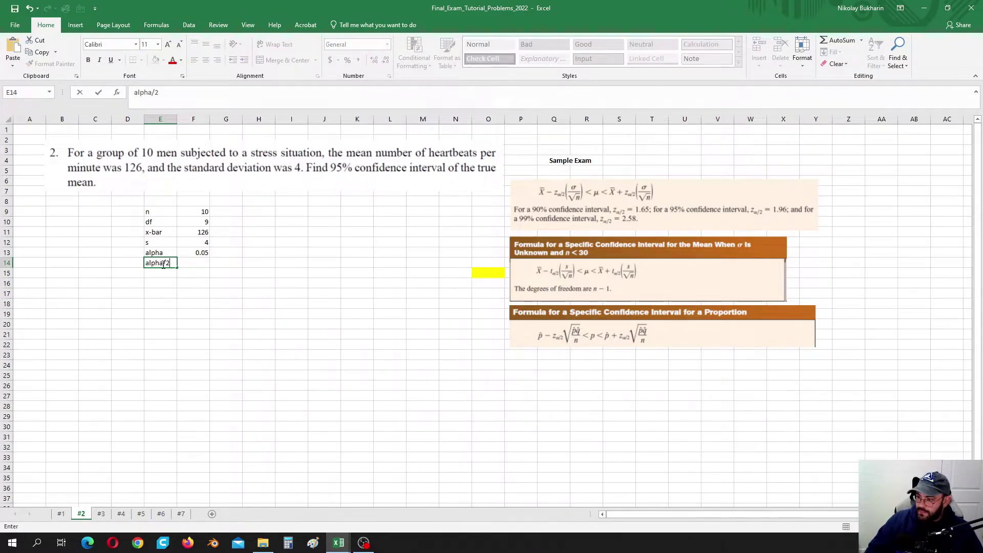
pyautogui.click(201, 262)
pyautogui.write('=')
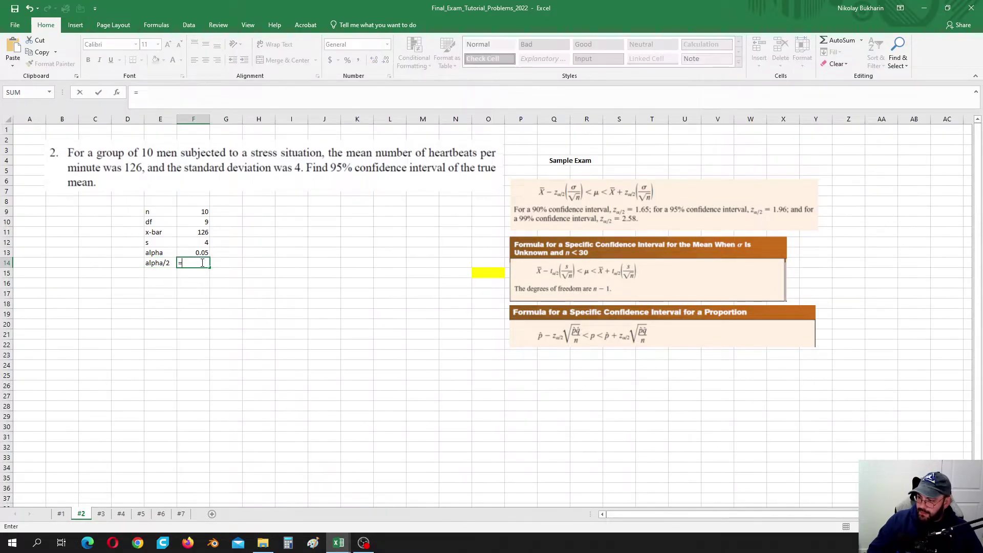
pyautogui.click(193, 251)
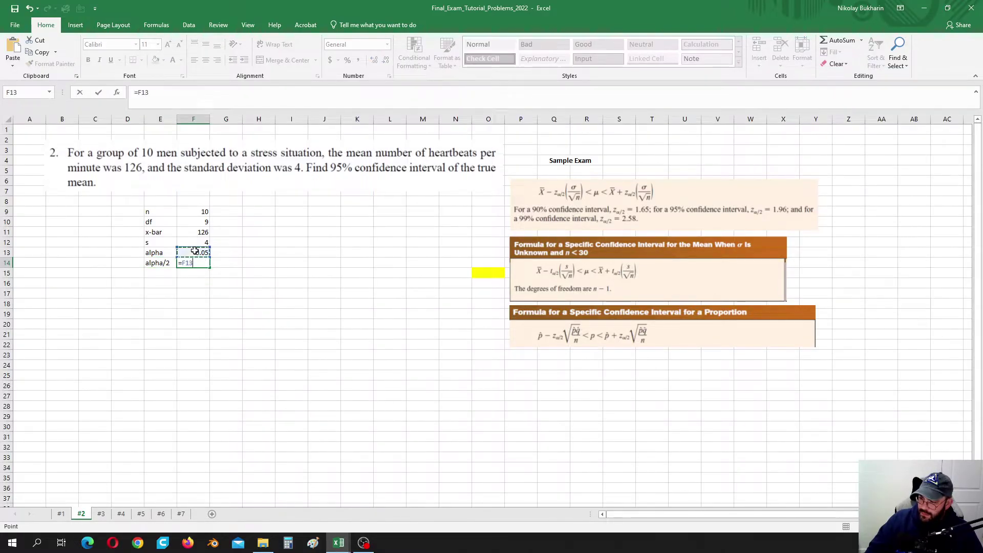
pyautogui.write('/2')
pyautogui.press('Return')
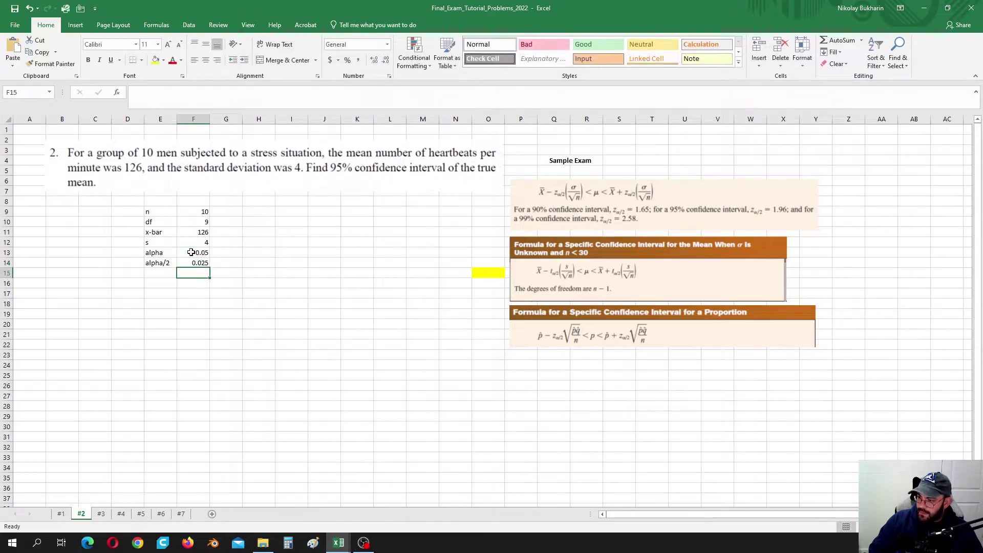
pyautogui.click(164, 273)
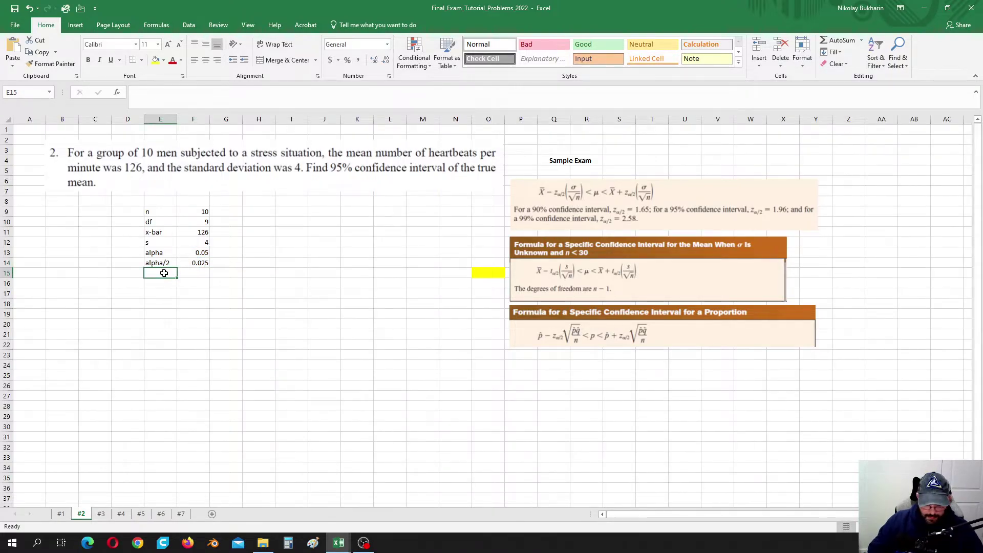
# Label E15 t(alpha/2) and widen column E to fit it.
pyautogui.write('t(a')
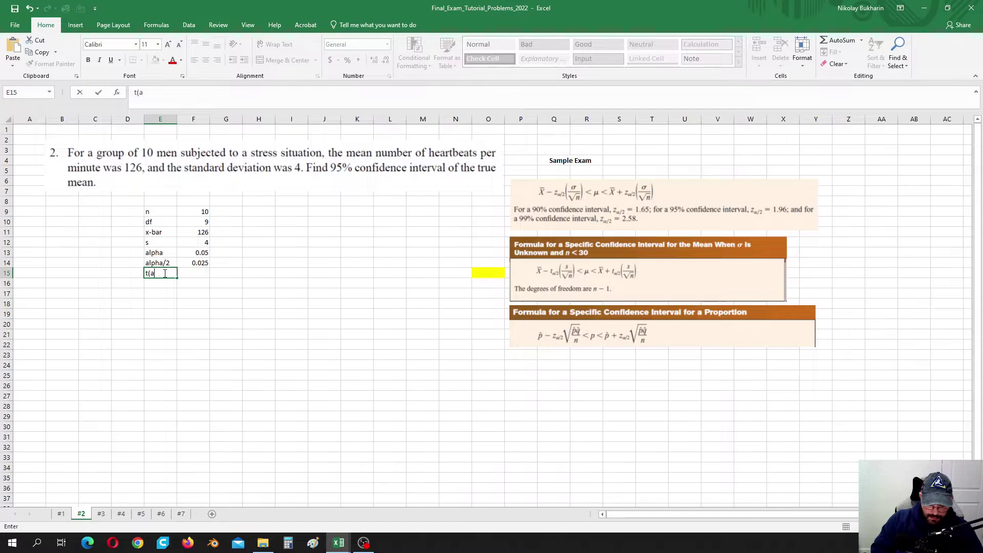
pyautogui.write('lpha/2')
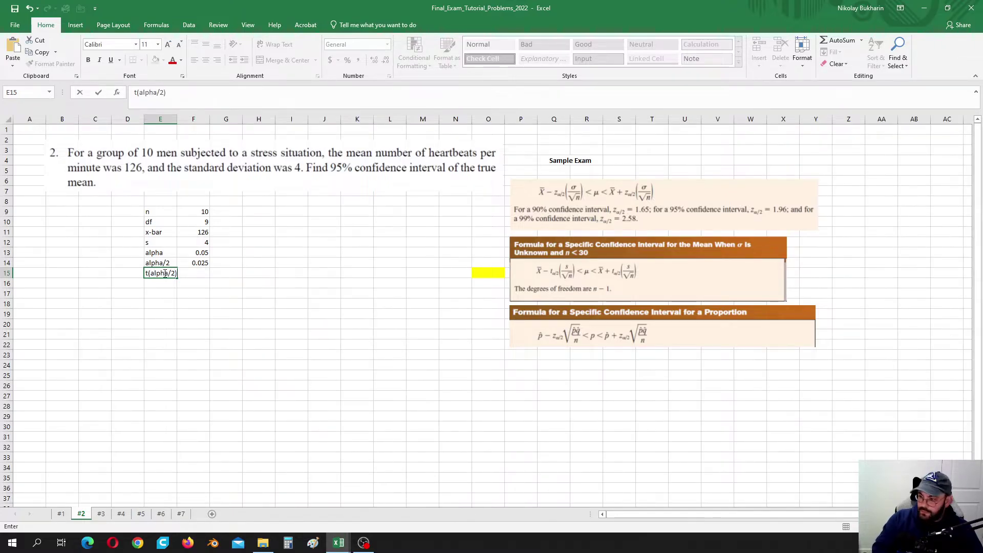
pyautogui.click(198, 295)
pyautogui.click(194, 273)
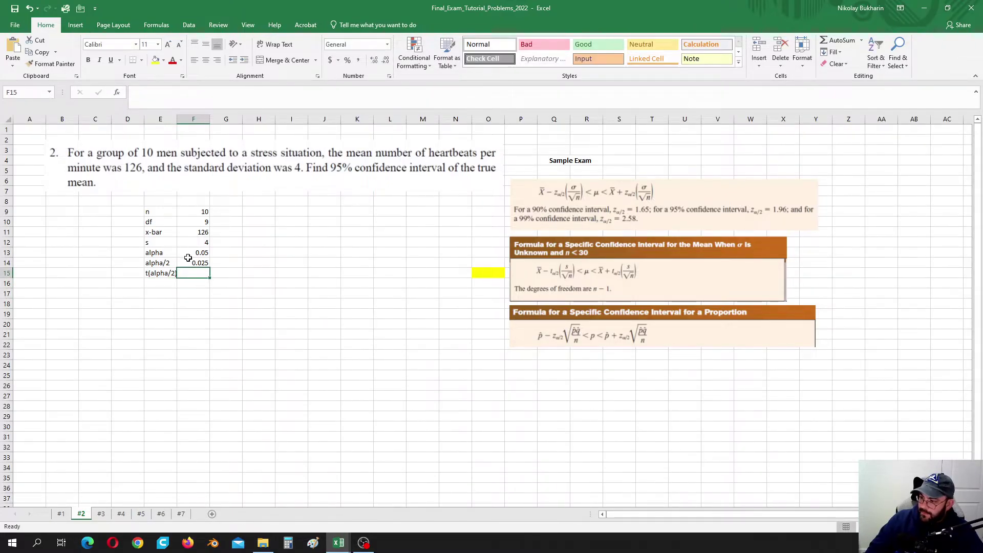
pyautogui.moveTo(174, 119); pyautogui.dragTo(182, 119)
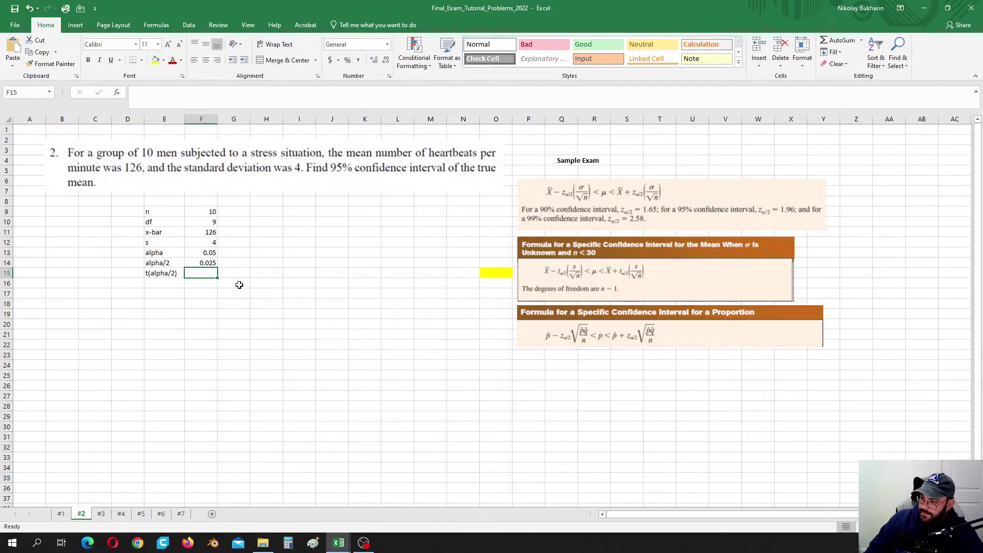
# Enter =T.INV.2T(F13,F10) in F15 to get the critical t 2.262157.
pyautogui.write('=')
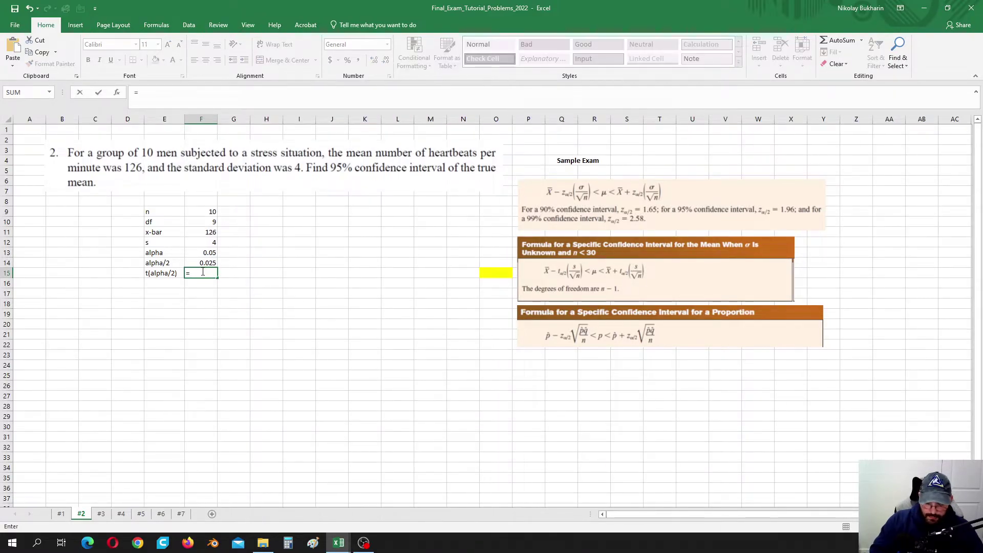
pyautogui.write('t')
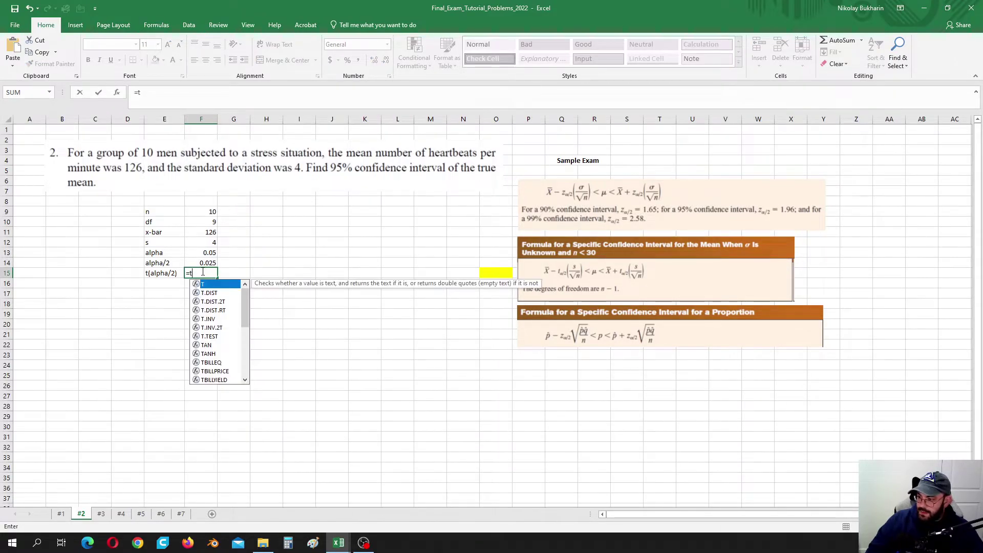
pyautogui.doubleClick(211, 328)
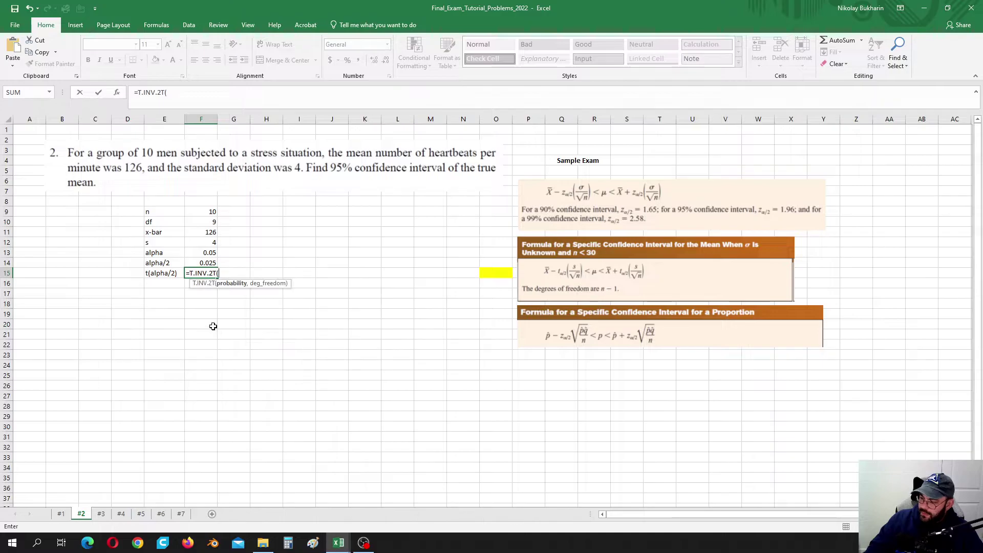
pyautogui.click(198, 253)
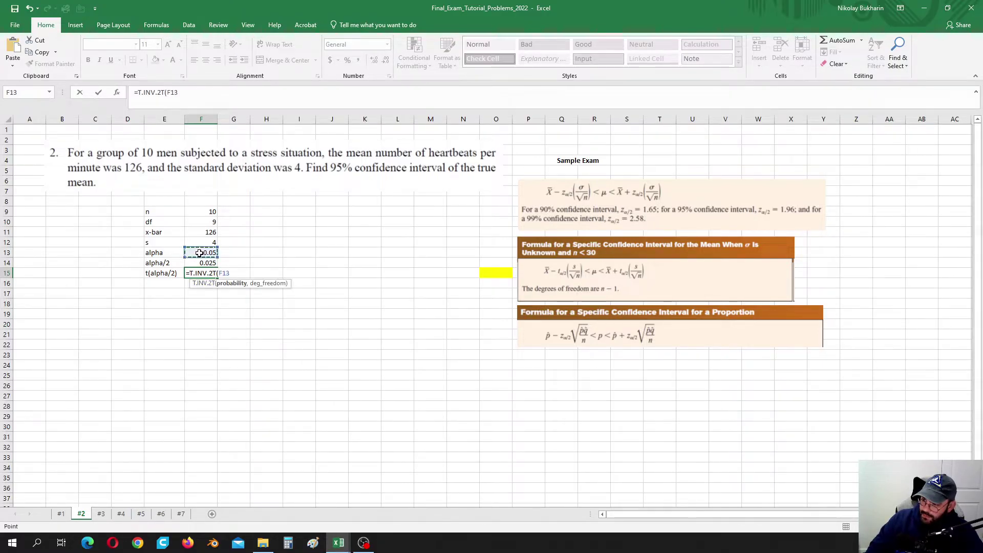
pyautogui.write(',')
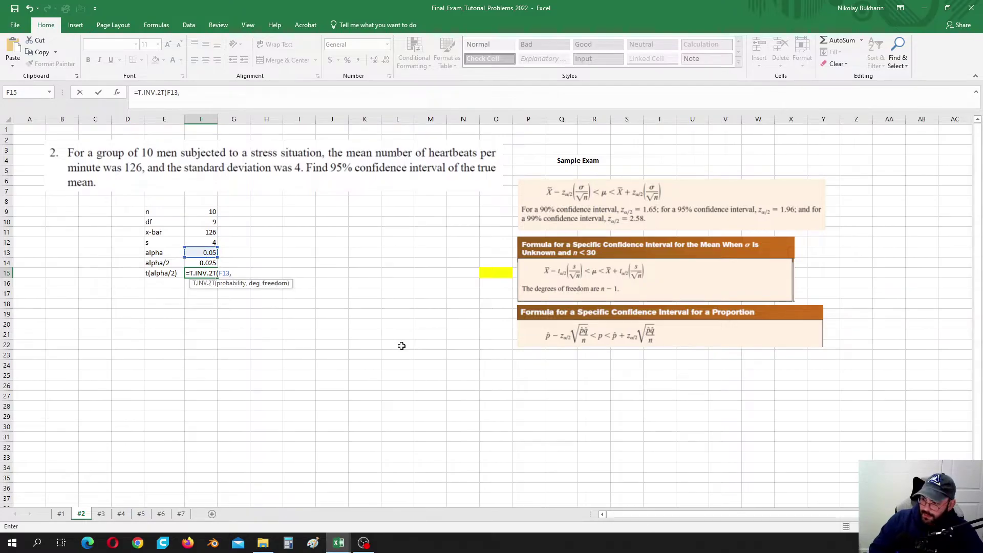
pyautogui.click(209, 221)
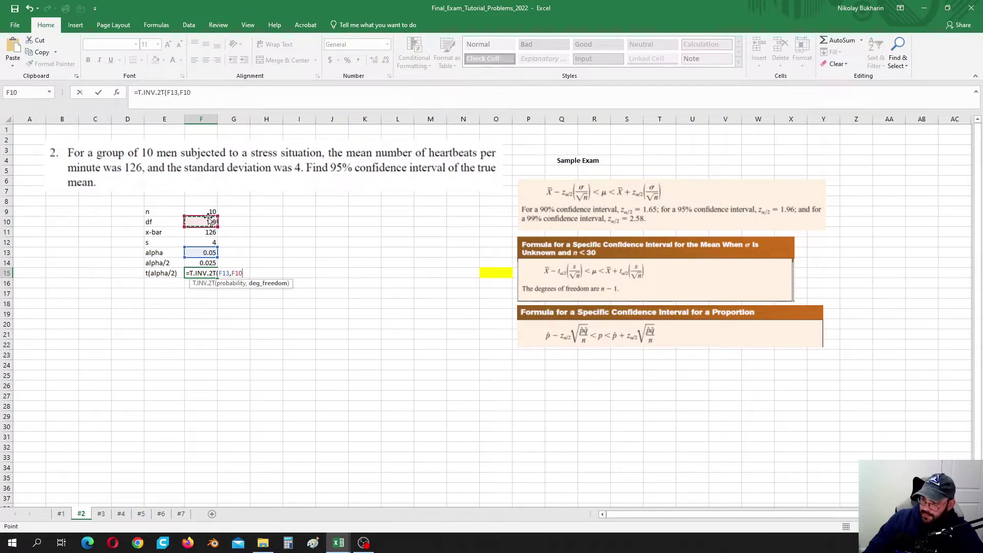
pyautogui.write(')')
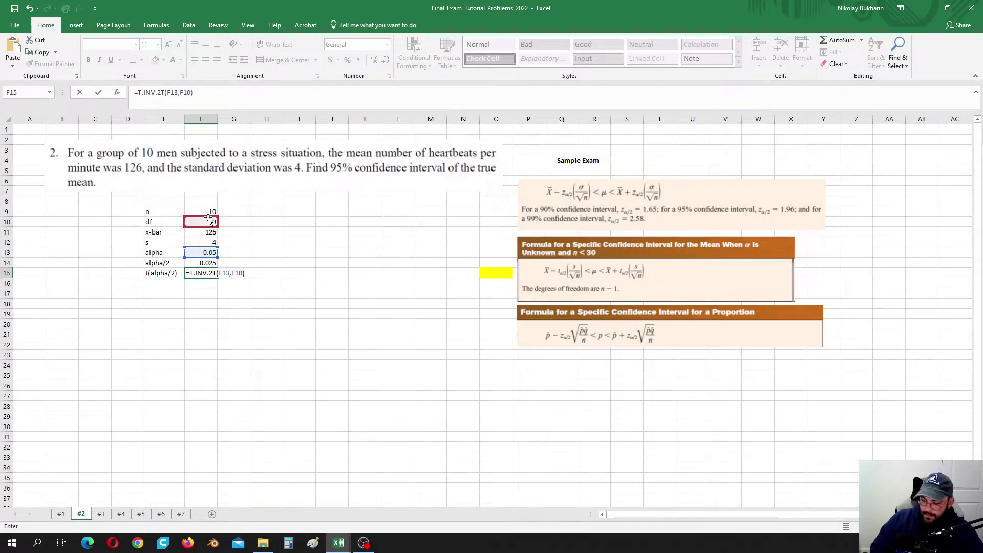
pyautogui.press('Return')
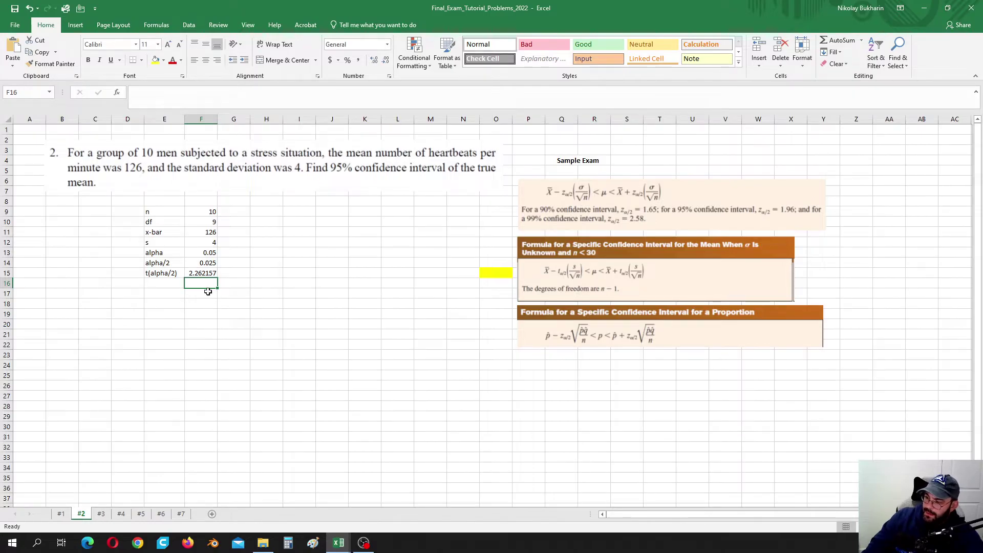
# Enter =-T.INV(F14,F10) in G15, fixing the missing-argument warning, to confirm 2.262157.
pyautogui.click(236, 272)
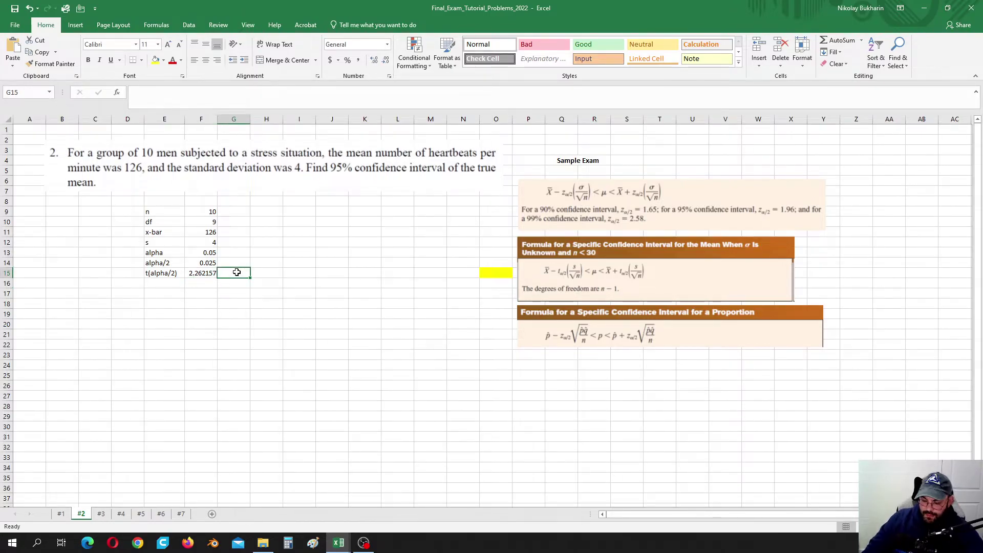
pyautogui.write('=t')
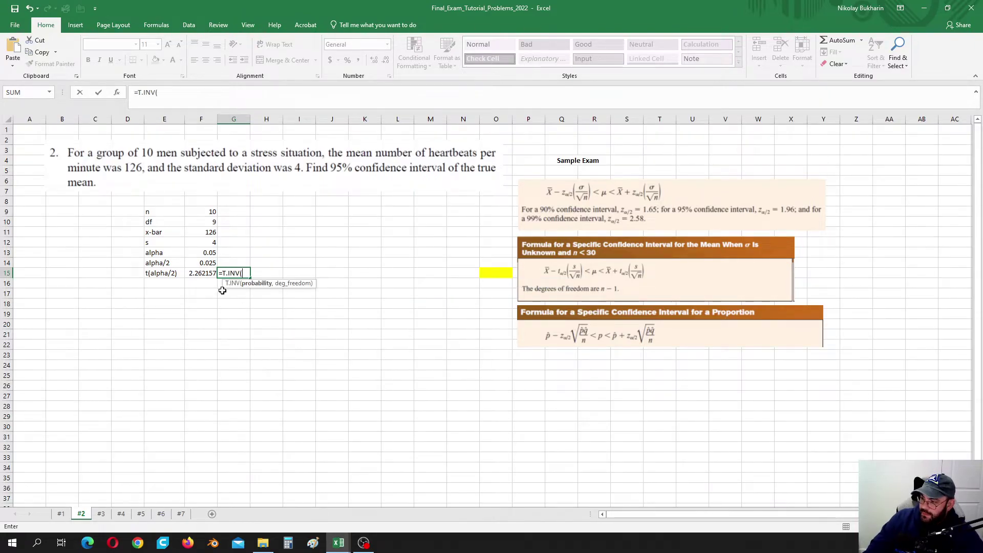
pyautogui.click(204, 263)
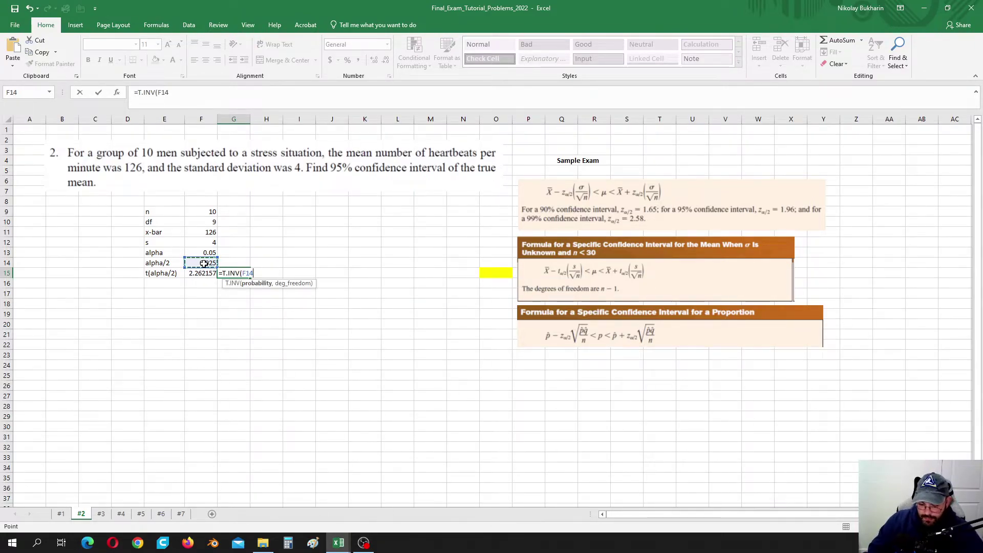
pyautogui.write(')')
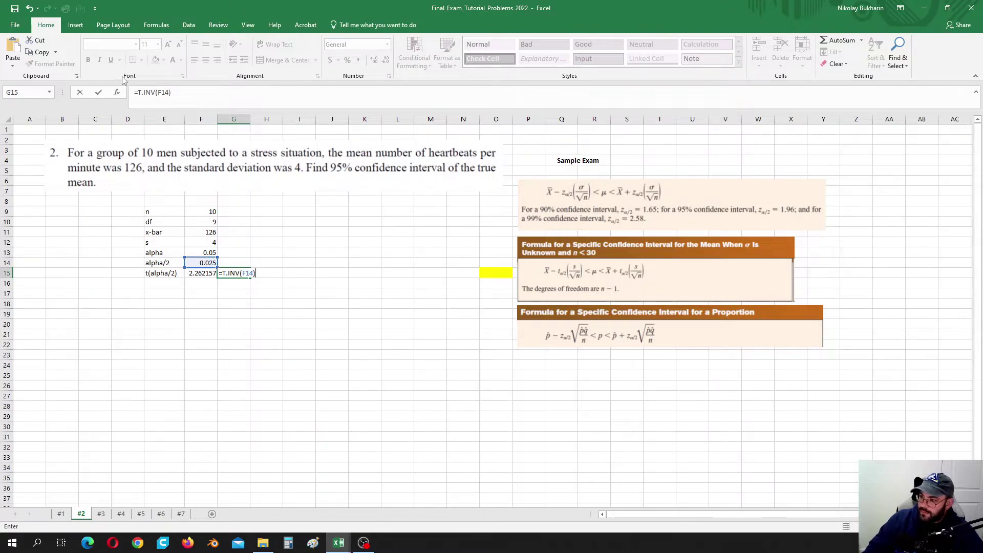
pyautogui.click(140, 93)
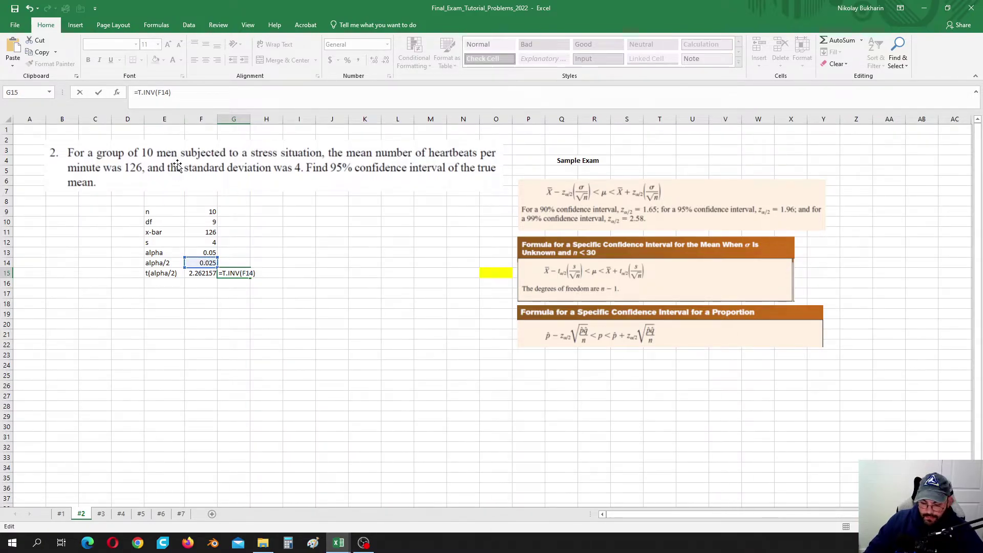
pyautogui.write('-')
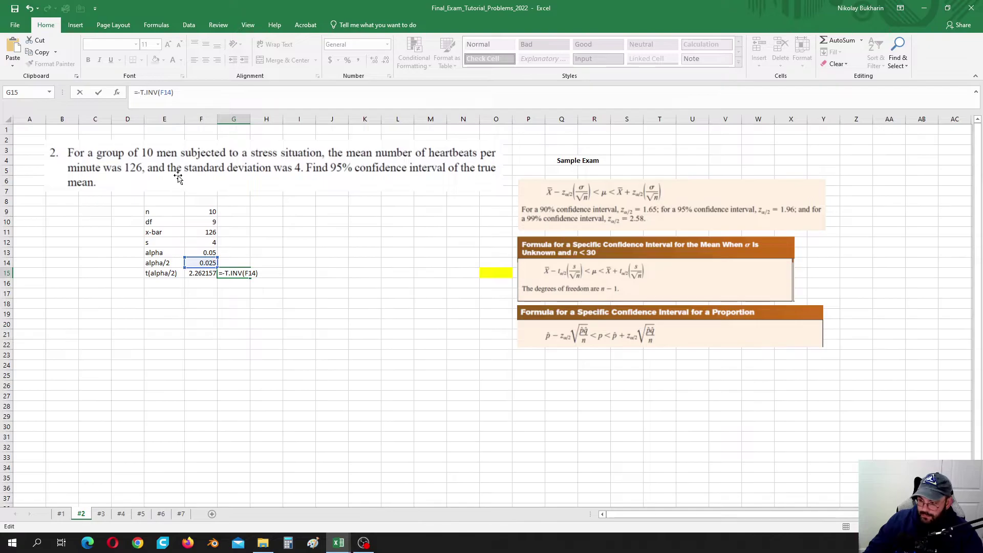
pyautogui.press('Return')
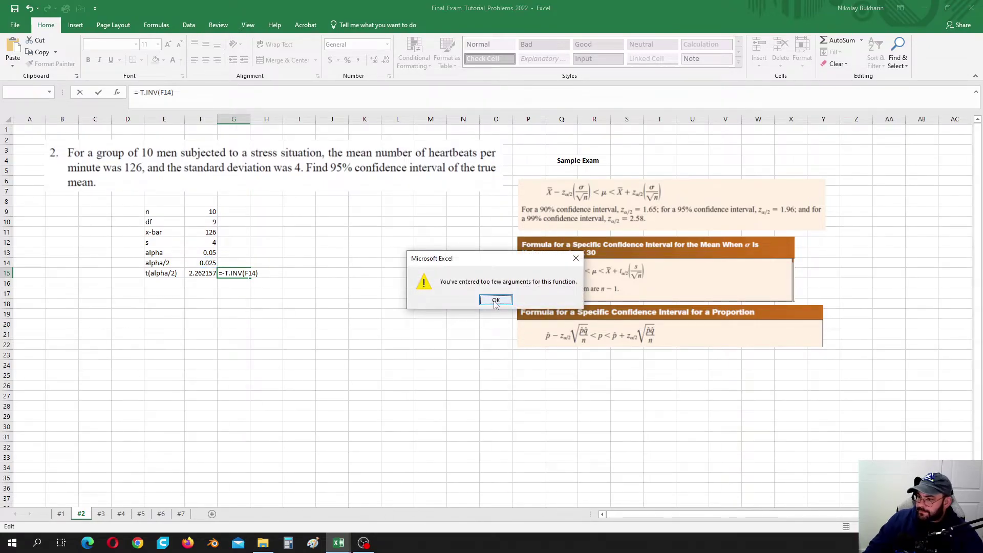
pyautogui.click(496, 300)
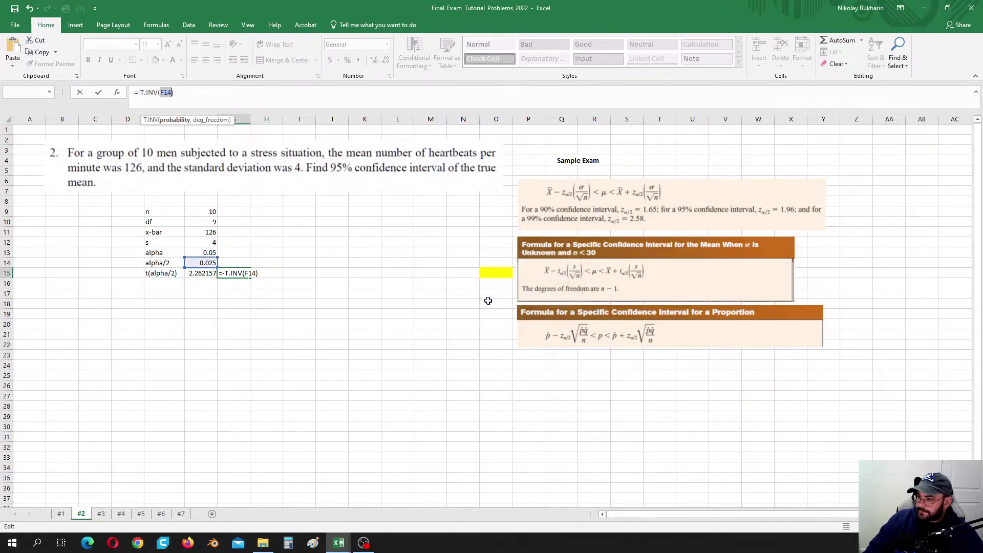
pyautogui.click(257, 273)
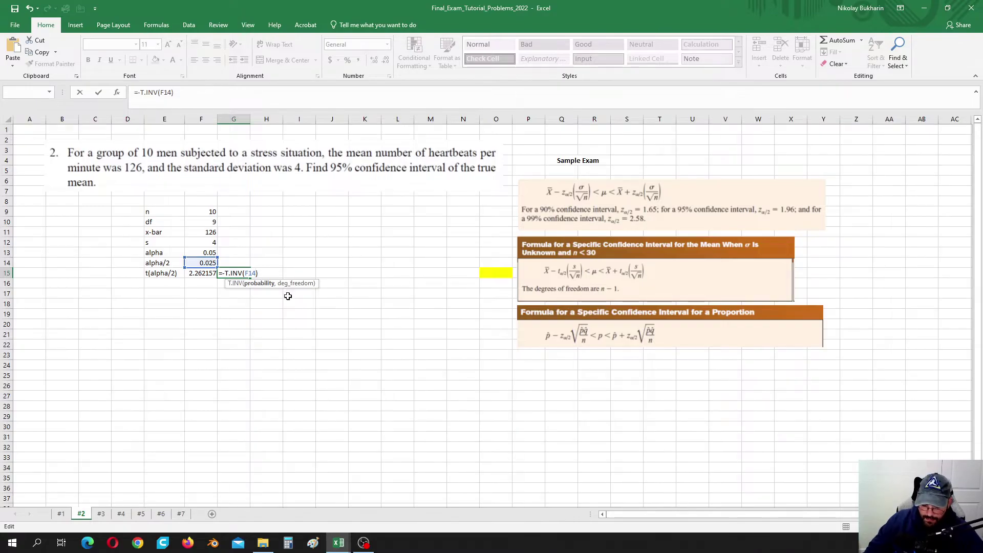
pyautogui.write(',')
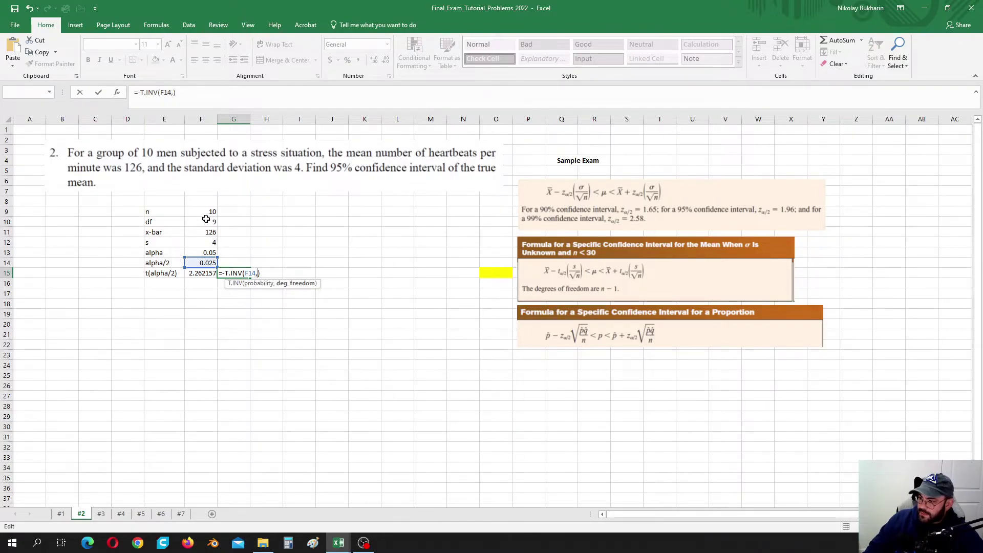
pyautogui.click(205, 219)
pyautogui.press('Return')
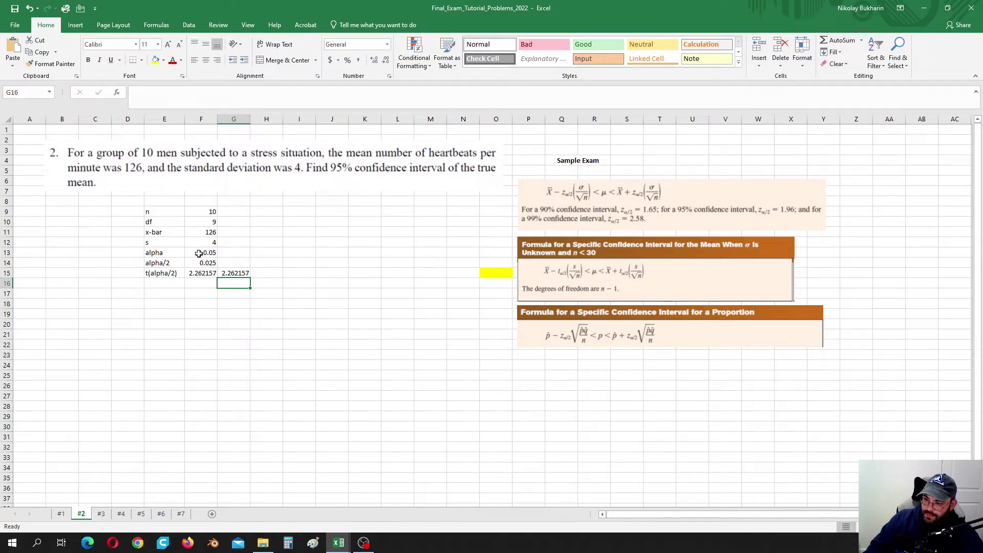
# Insert the Greek symbol μ into F19 and center it.
pyautogui.click(199, 303)
pyautogui.click(204, 313)
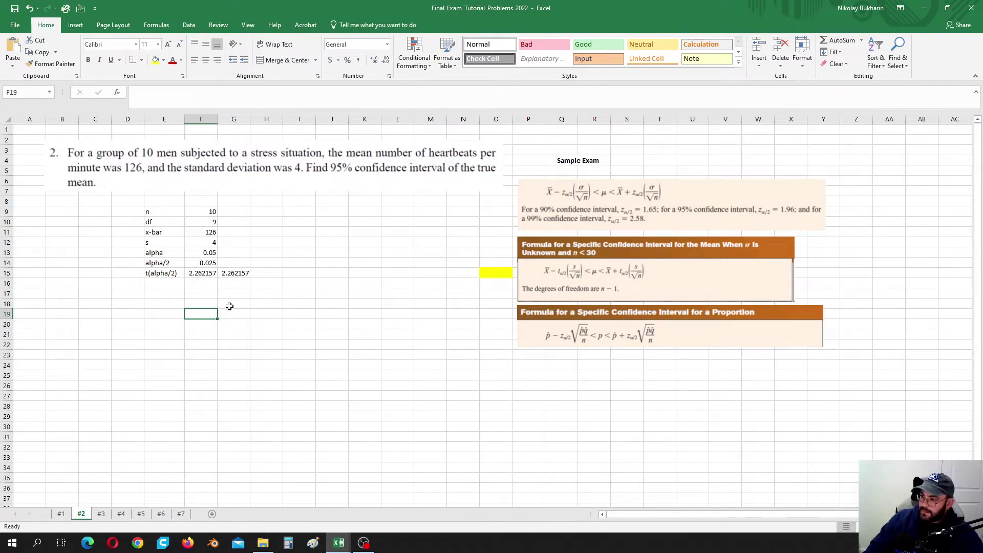
pyautogui.click(74, 25)
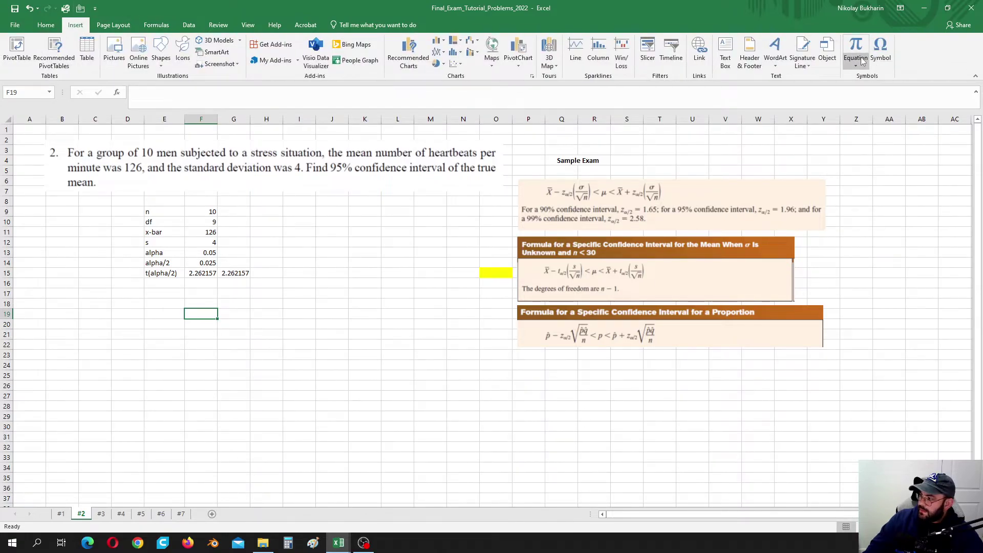
pyautogui.click(880, 51)
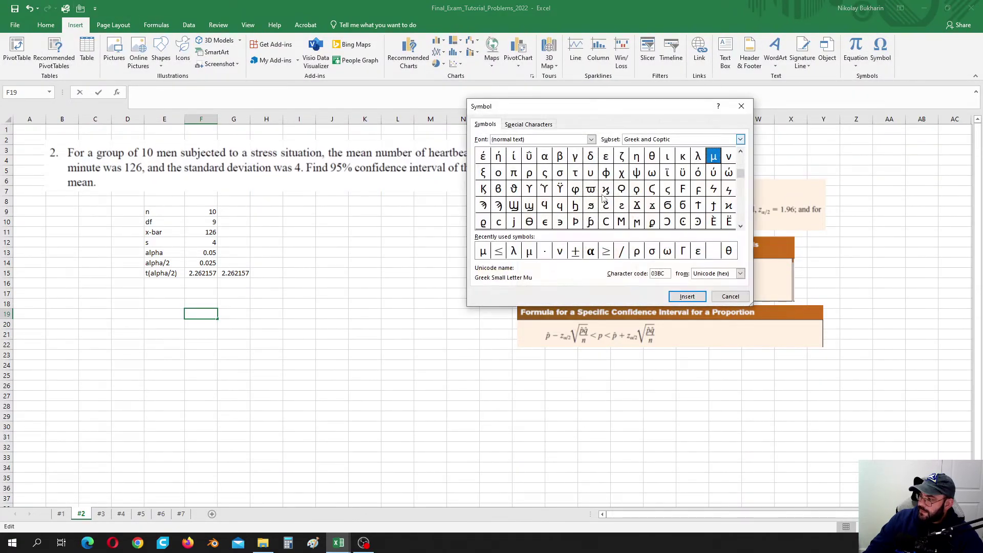
pyautogui.click(483, 251)
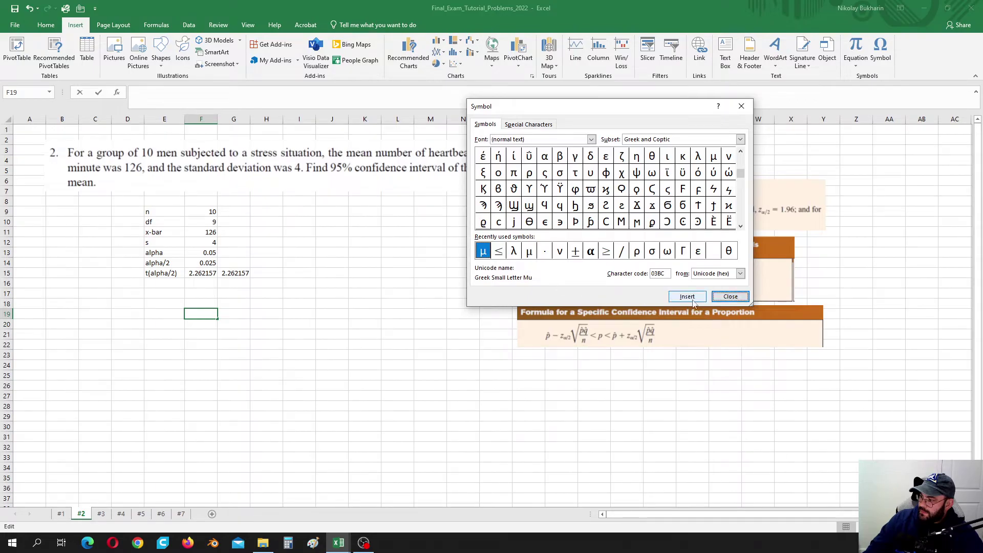
pyautogui.click(686, 296)
pyautogui.click(731, 296)
pyautogui.press('Return')
pyautogui.click(199, 314)
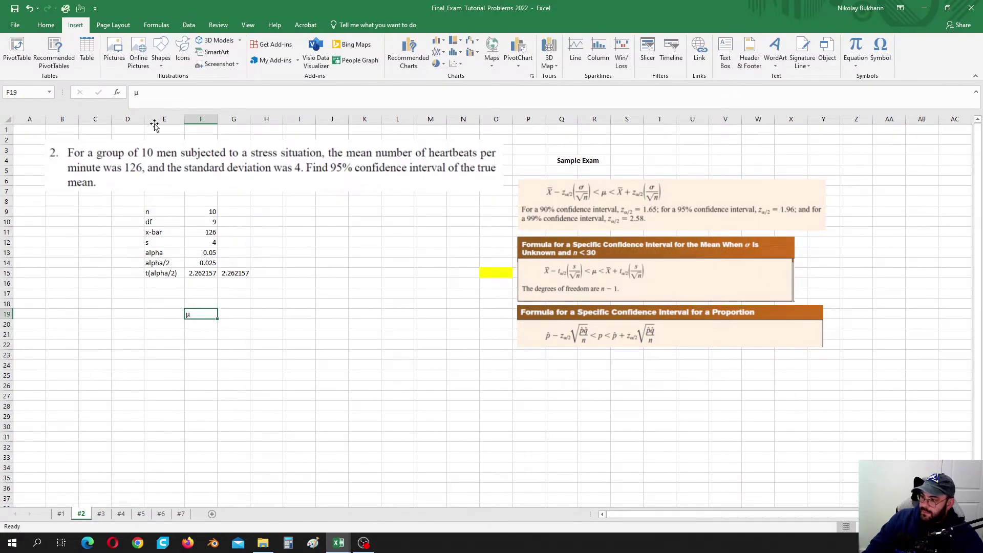
pyautogui.click(53, 27)
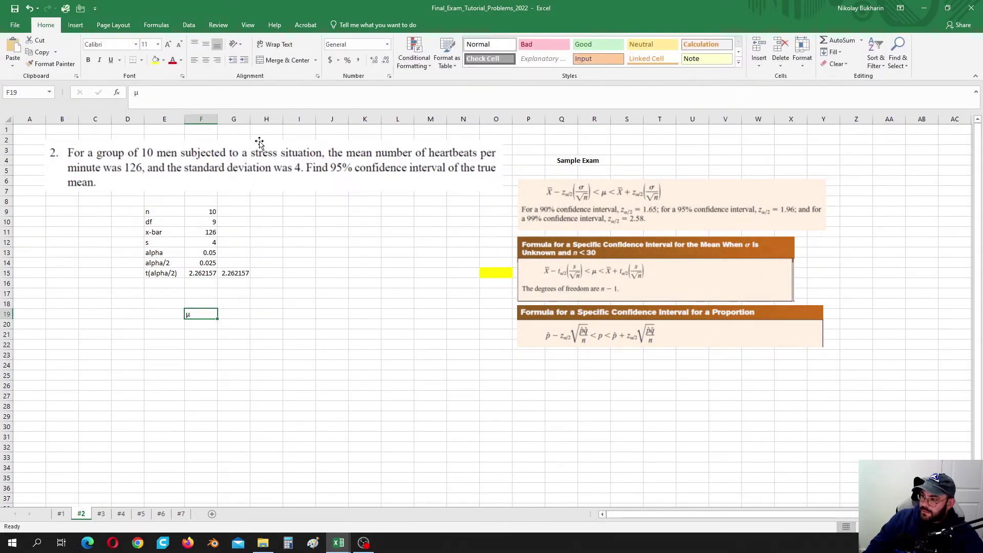
pyautogui.click(205, 60)
# Type a centered < sign in G19.
pyautogui.click(232, 314)
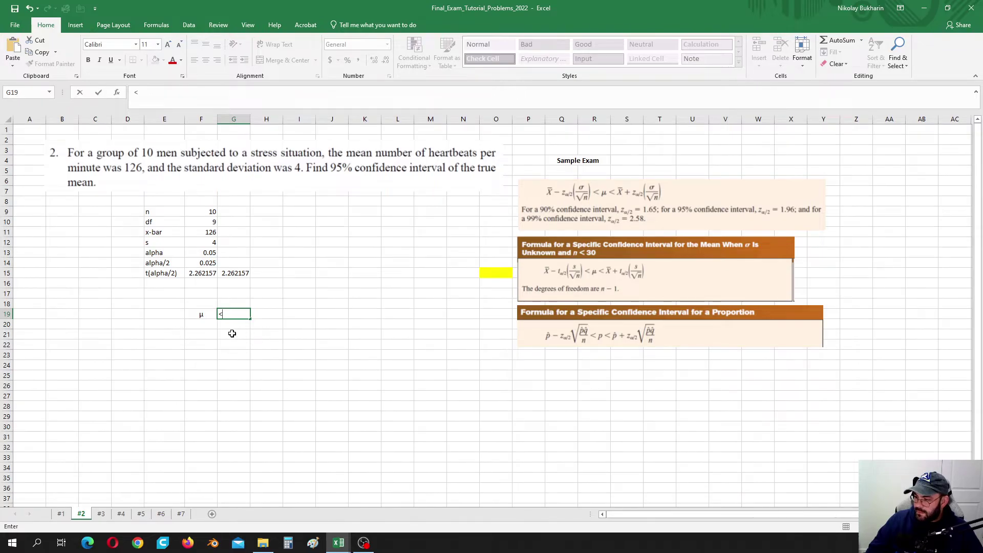
pyautogui.write('<')
pyautogui.click(205, 60)
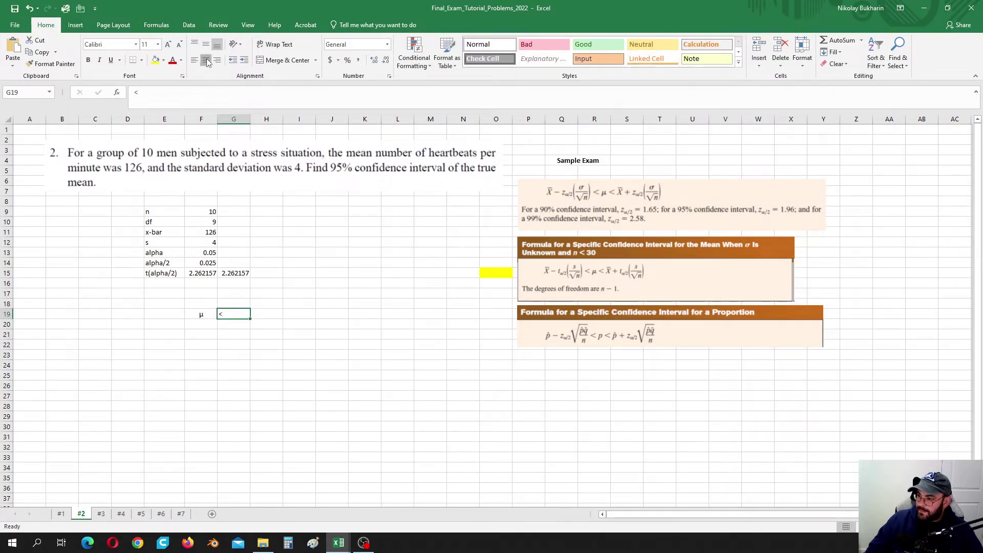
# Enter =F11+F15*F12/SQRT(10) in H19 for the upper limit 128.8614.
pyautogui.click(266, 313)
pyautogui.write('=')
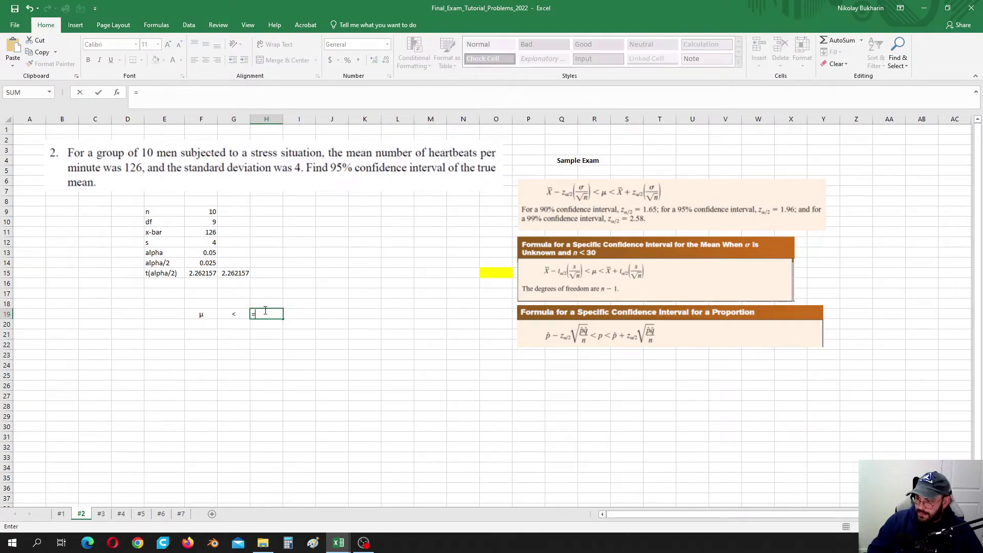
pyautogui.click(203, 231)
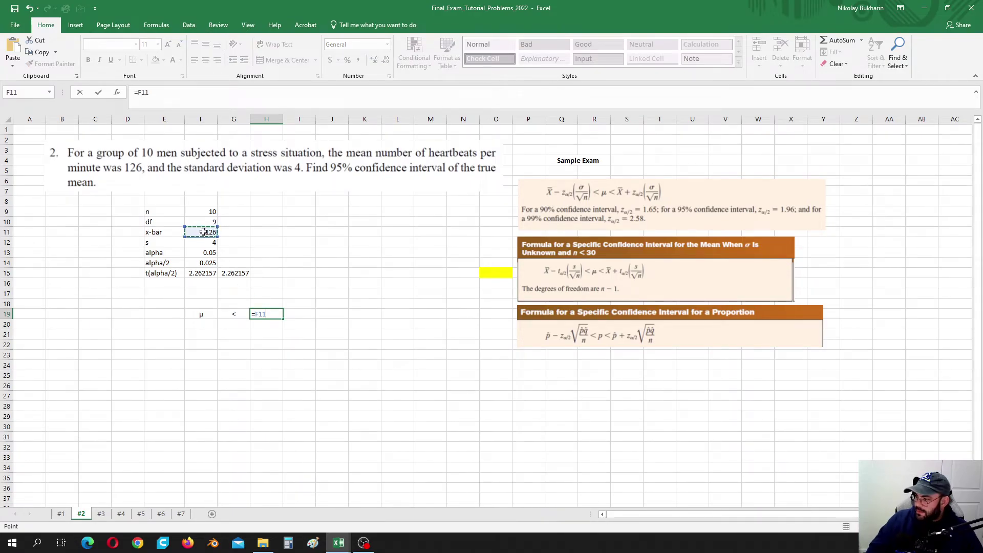
pyautogui.write('+')
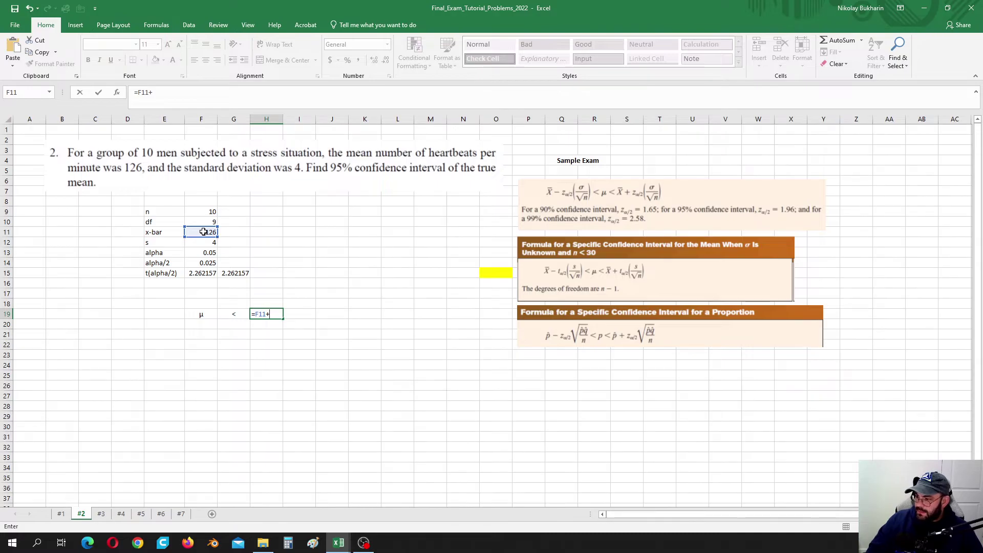
pyautogui.click(198, 273)
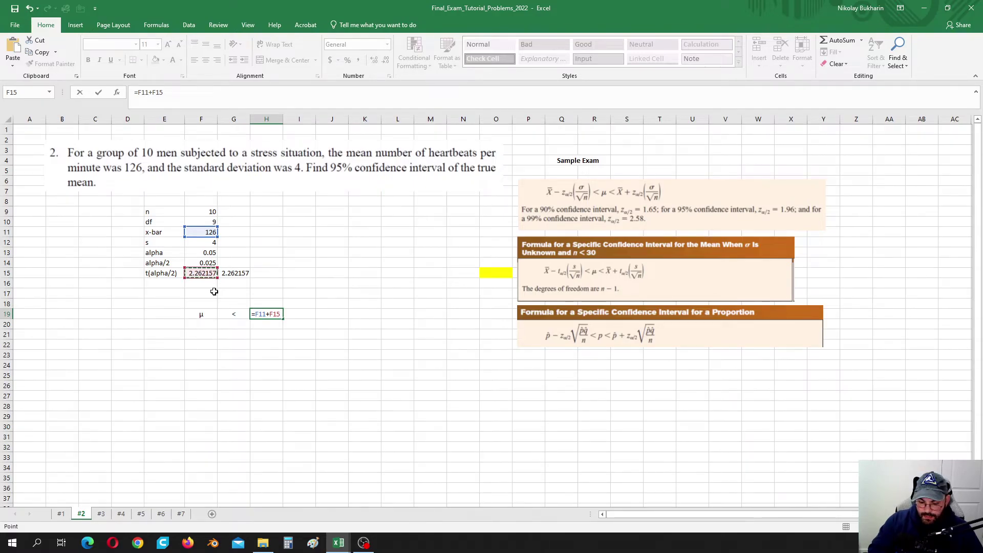
pyautogui.write('*')
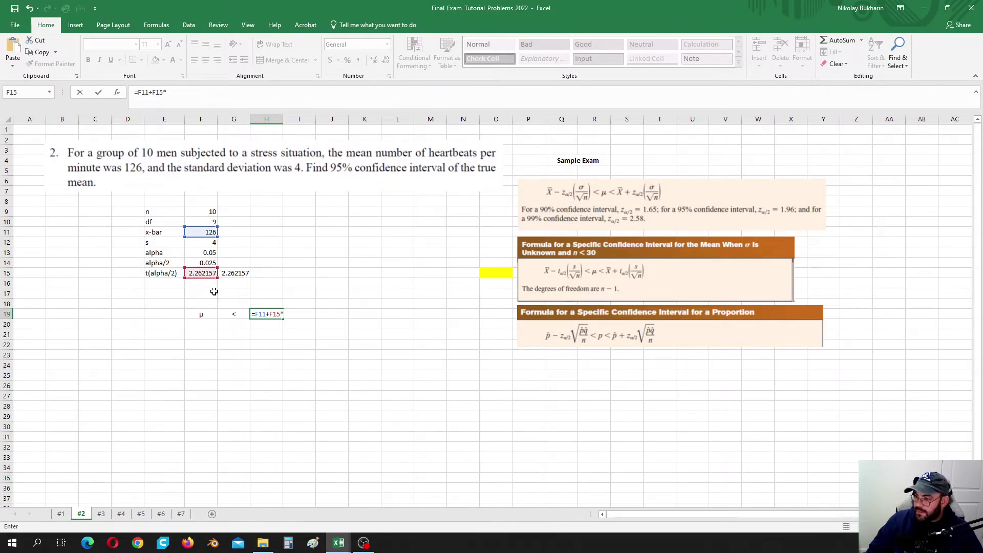
pyautogui.click(195, 243)
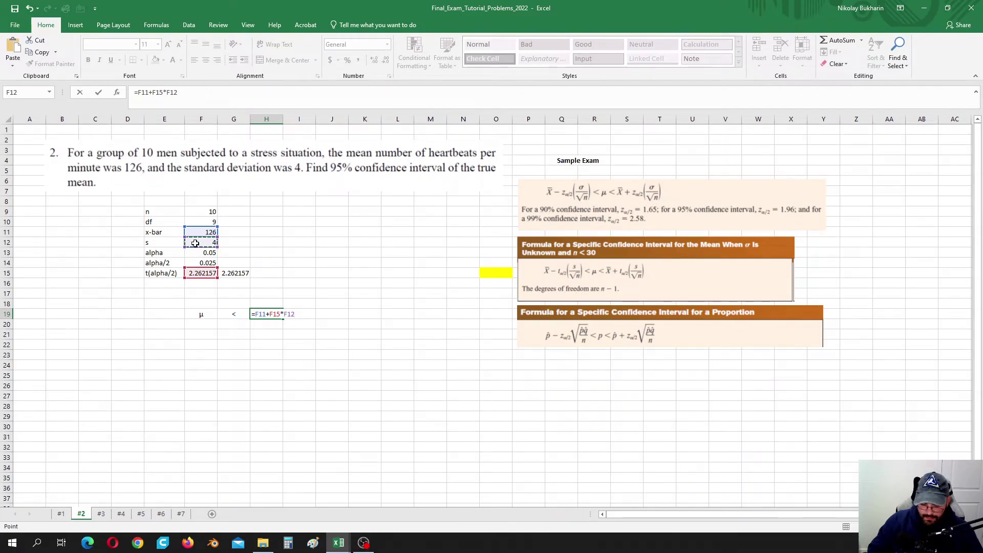
pyautogui.write('/sq')
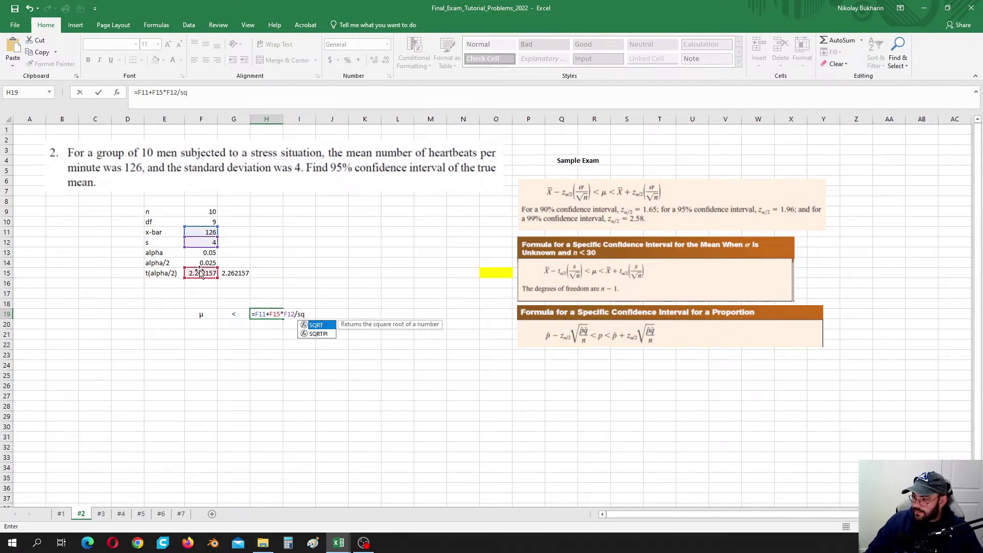
pyautogui.doubleClick(315, 325)
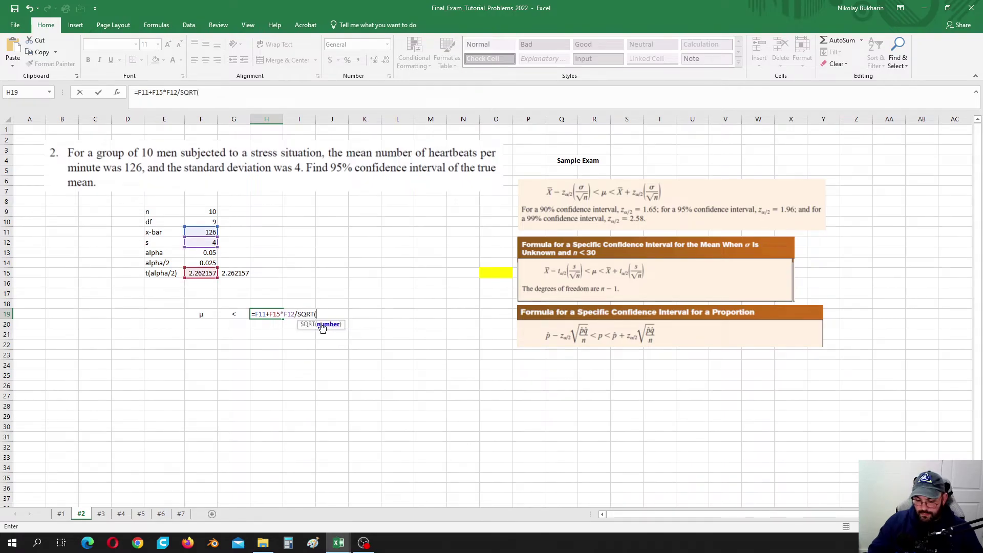
pyautogui.write('10)')
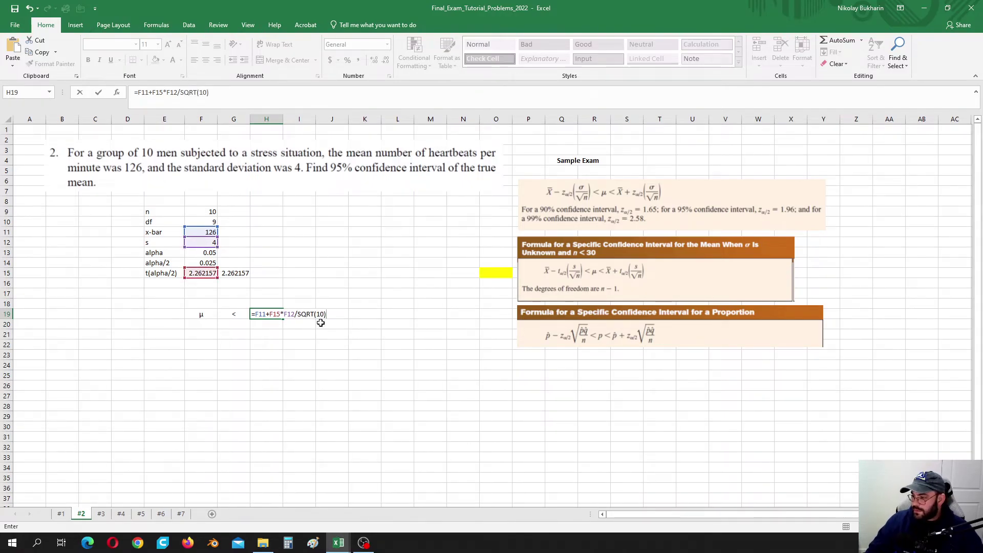
pyautogui.press('Return')
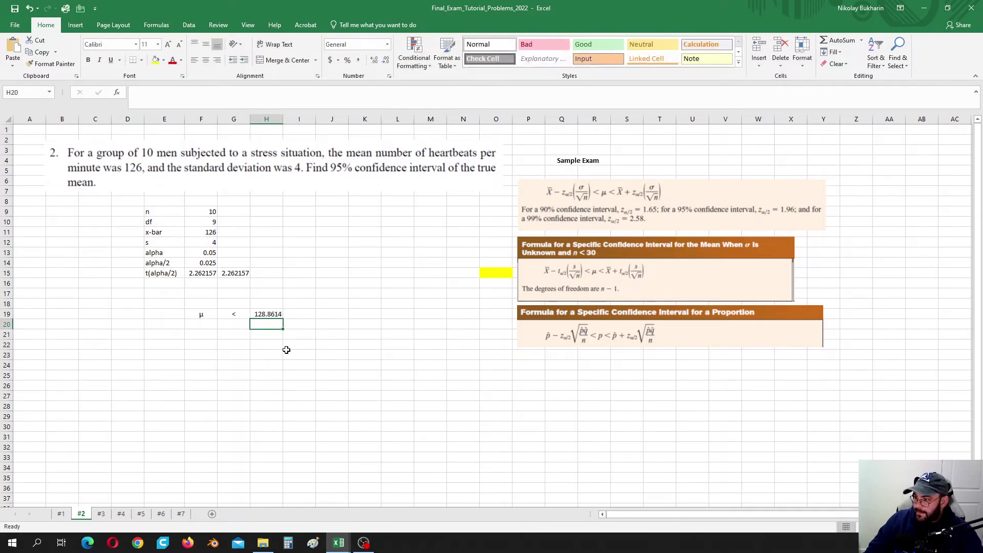
# Convert the H19 formula's references to absolute with F4.
pyautogui.click(271, 314)
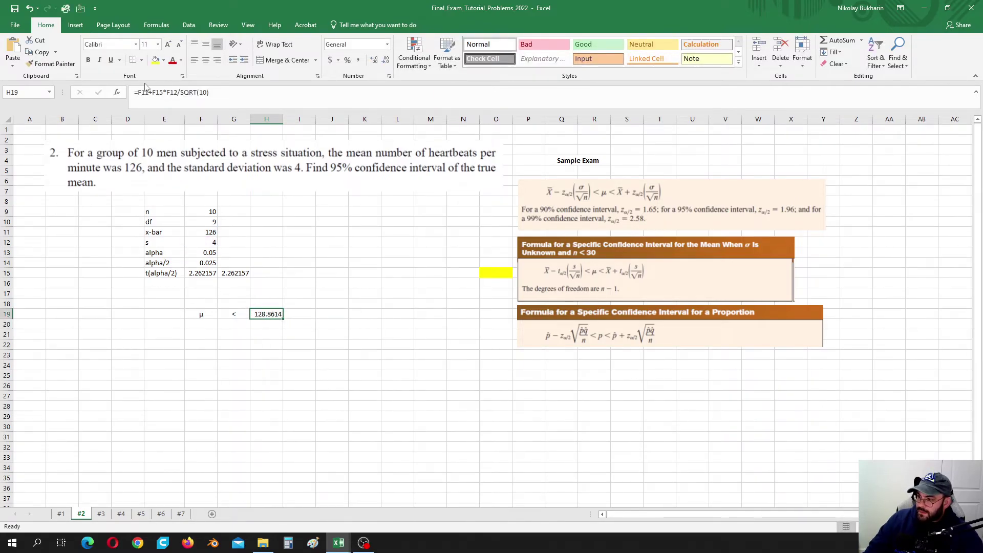
pyautogui.moveTo(139, 92); pyautogui.dragTo(147, 93)
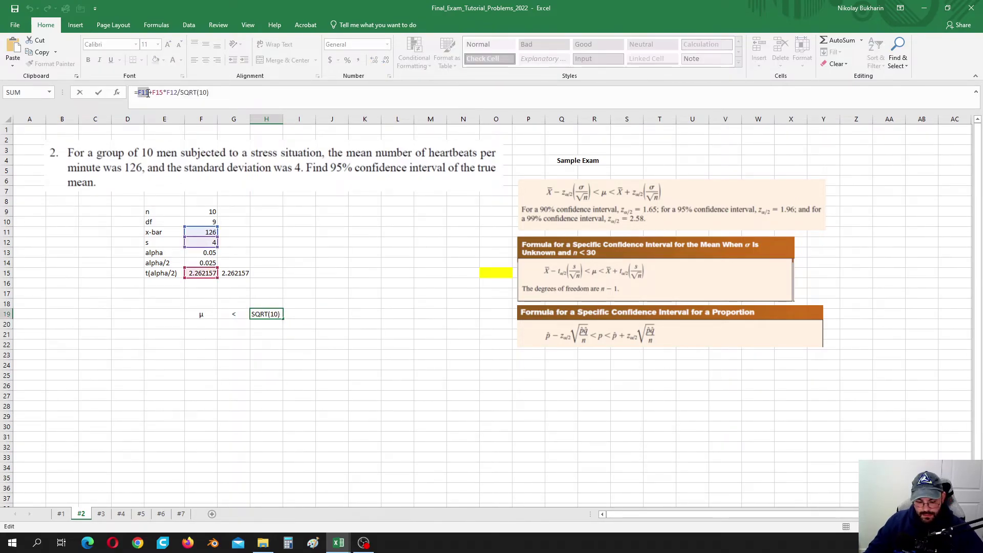
pyautogui.press('F4')
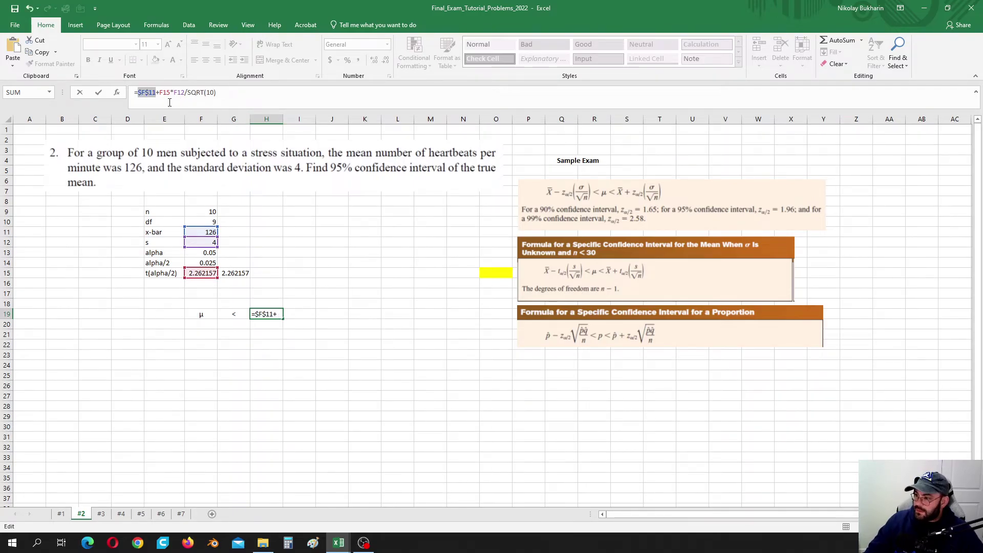
pyautogui.moveTo(159, 92); pyautogui.dragTo(79, 89)
pyautogui.hotkey('ctrl', 'c')
pyautogui.press('F4')
pyautogui.press('F4')
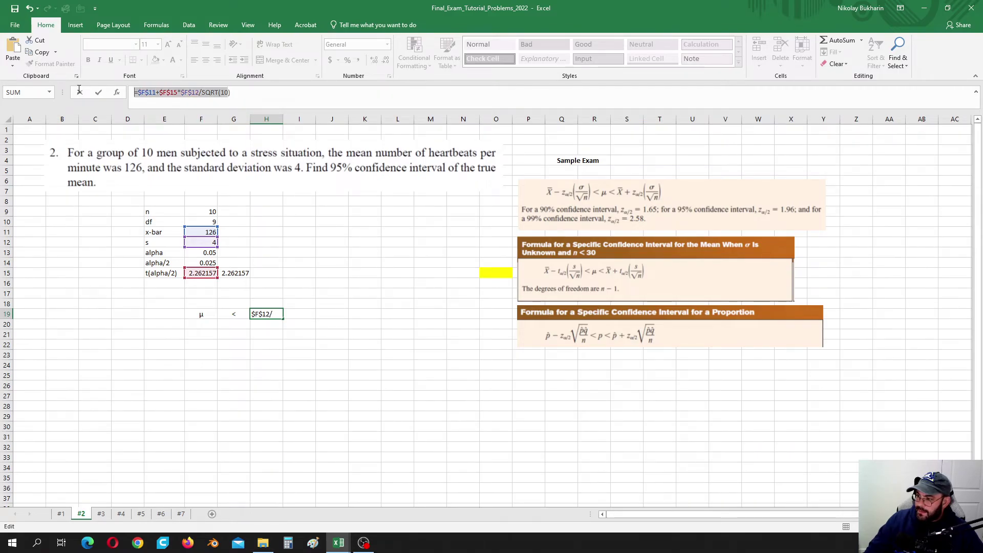
pyautogui.press('Return')
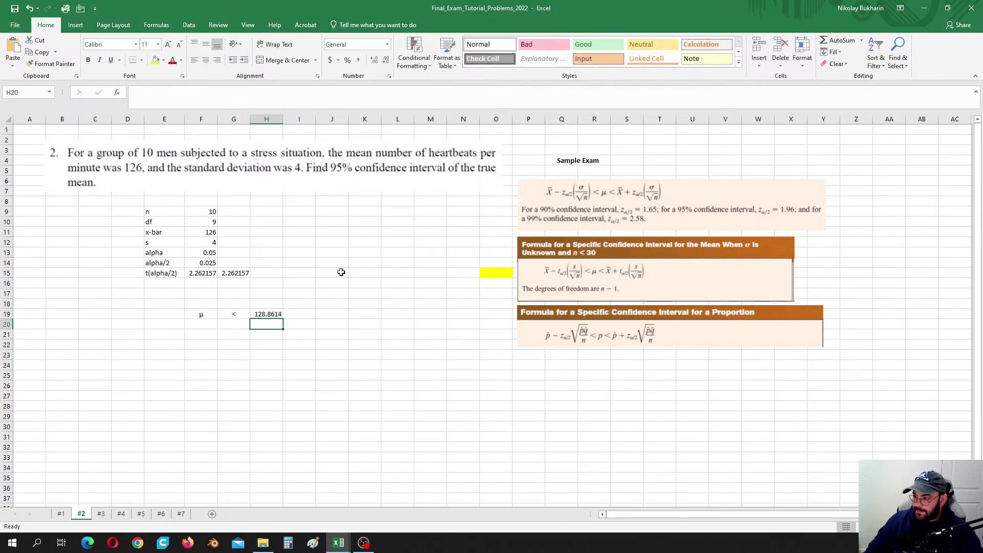
# Type a centered < sign in E19.
pyautogui.click(168, 313)
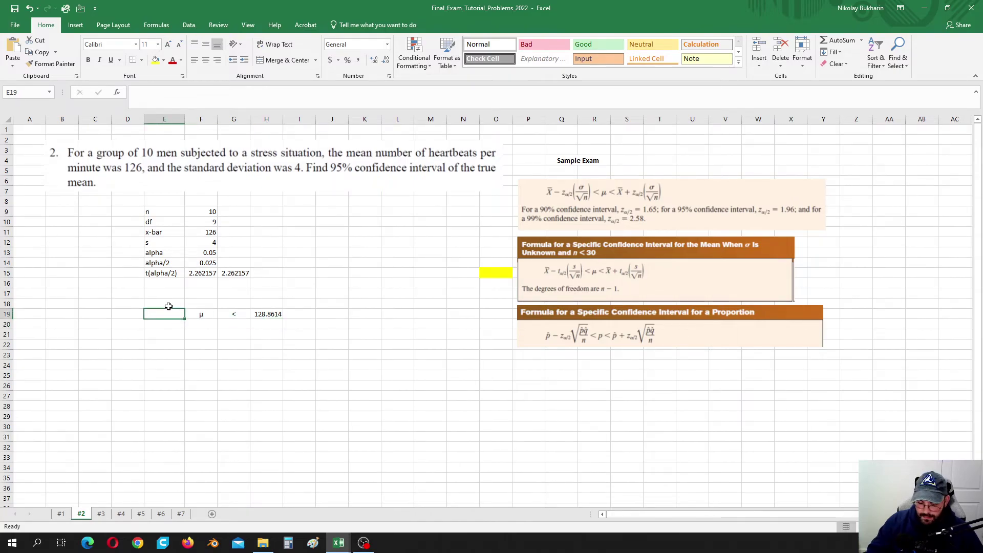
pyautogui.write('<')
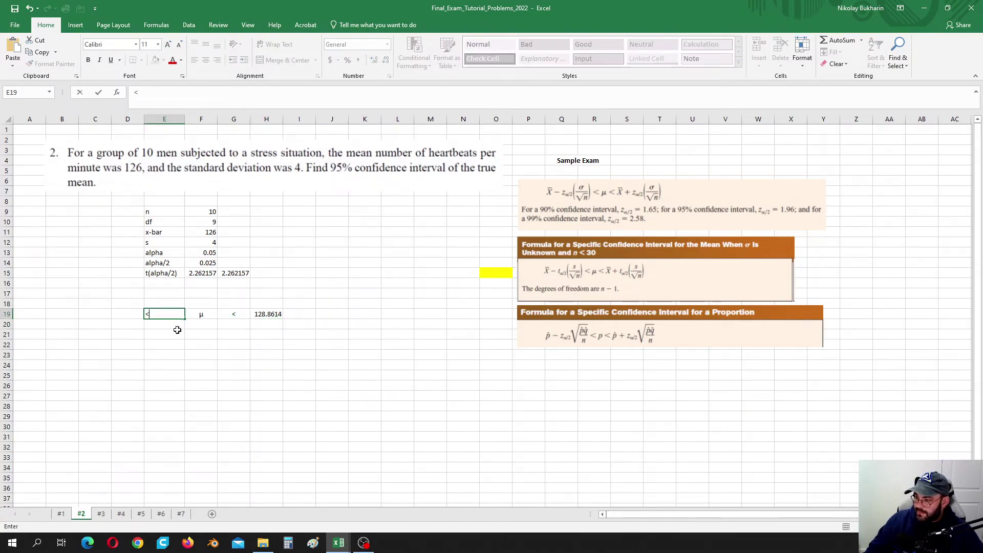
pyautogui.press('Return')
pyautogui.click(175, 314)
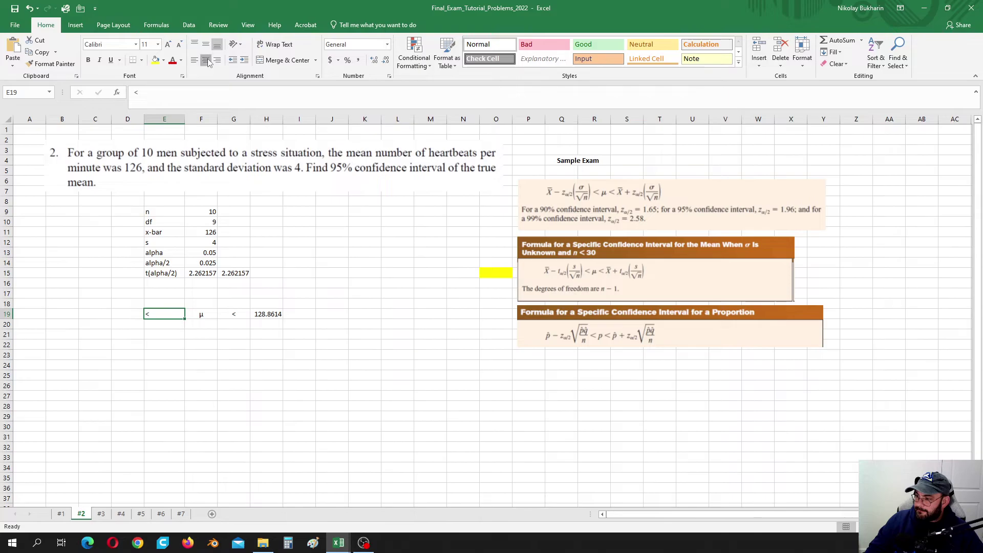
# Paste the upper-limit formula into D19, changing + to -, for the lower limit 123.1386.
pyautogui.click(127, 312)
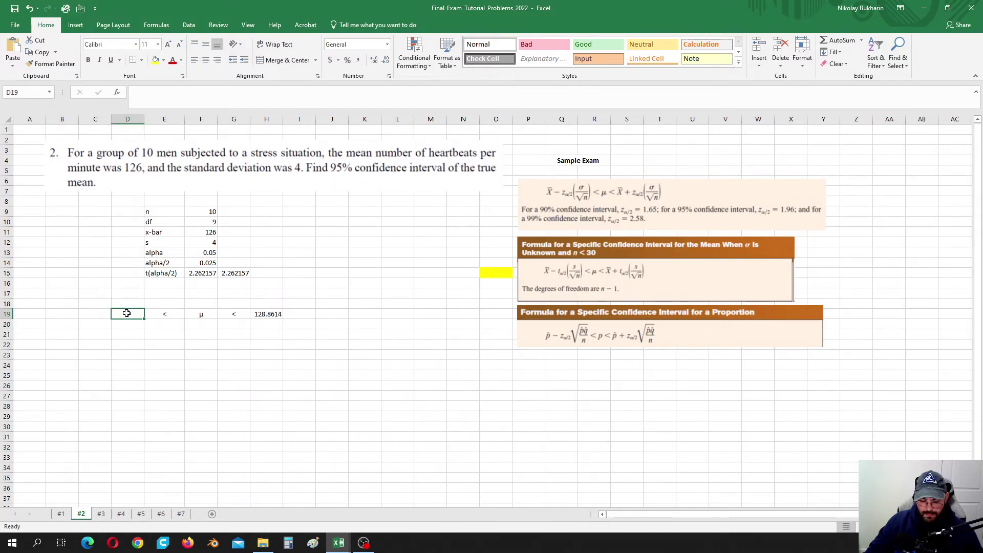
pyautogui.hotkey('ctrl', 'v')
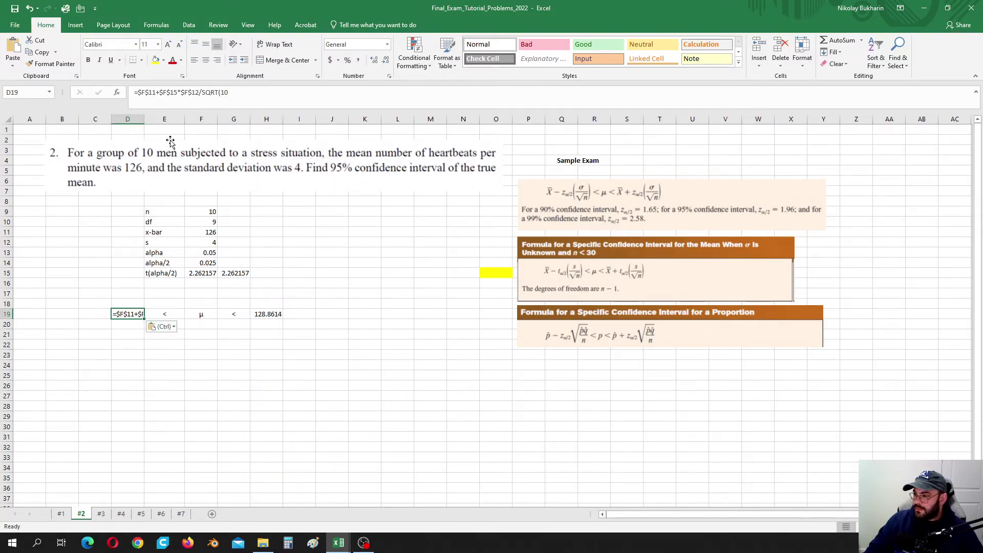
pyautogui.click(159, 92)
pyautogui.press('BackSpace')
pyautogui.write('-')
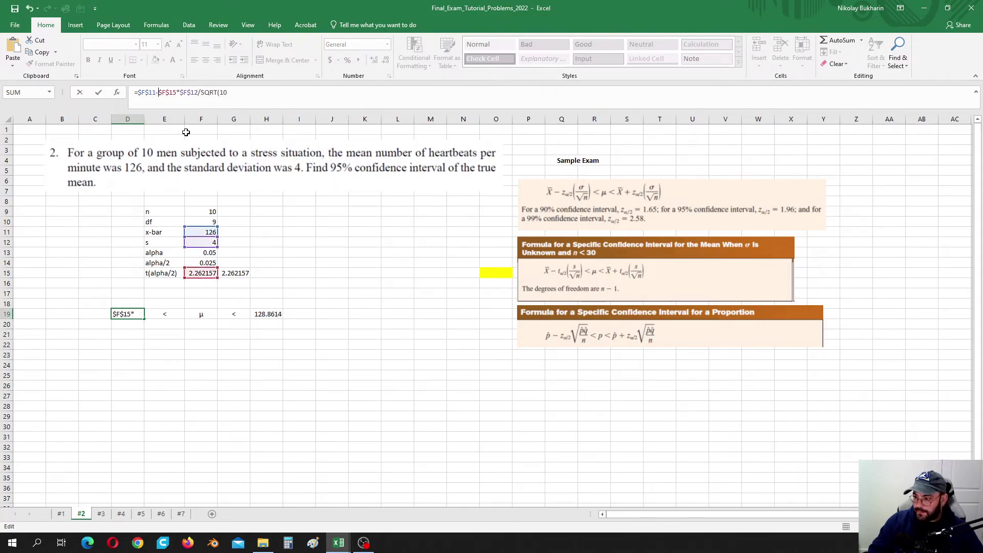
pyautogui.press('Return')
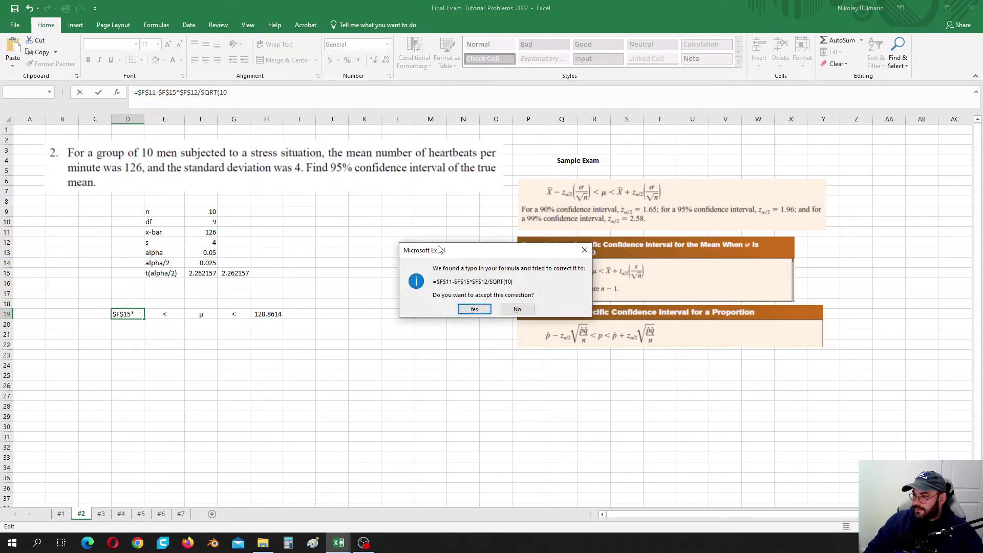
pyautogui.click(473, 309)
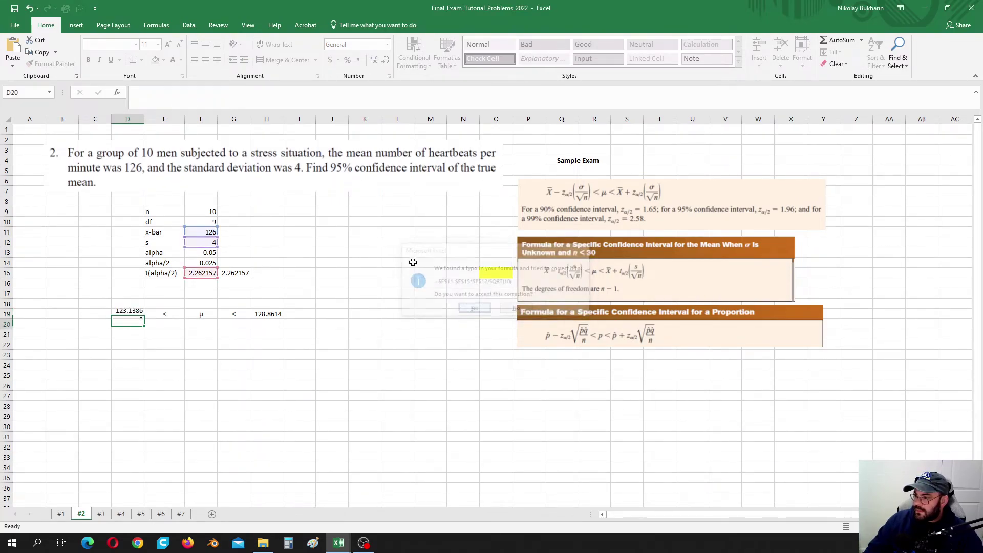
pyautogui.click(128, 315)
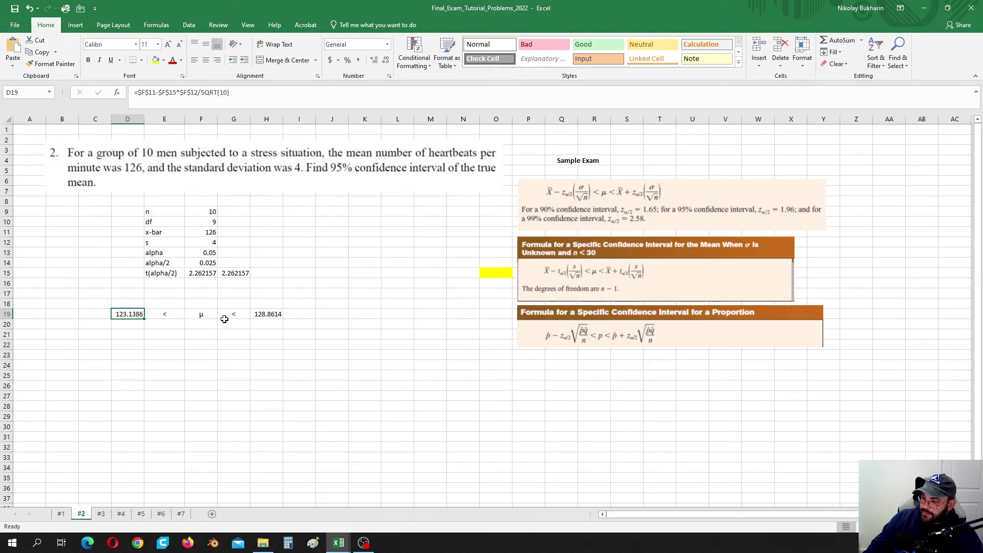
pyautogui.click(151, 342)
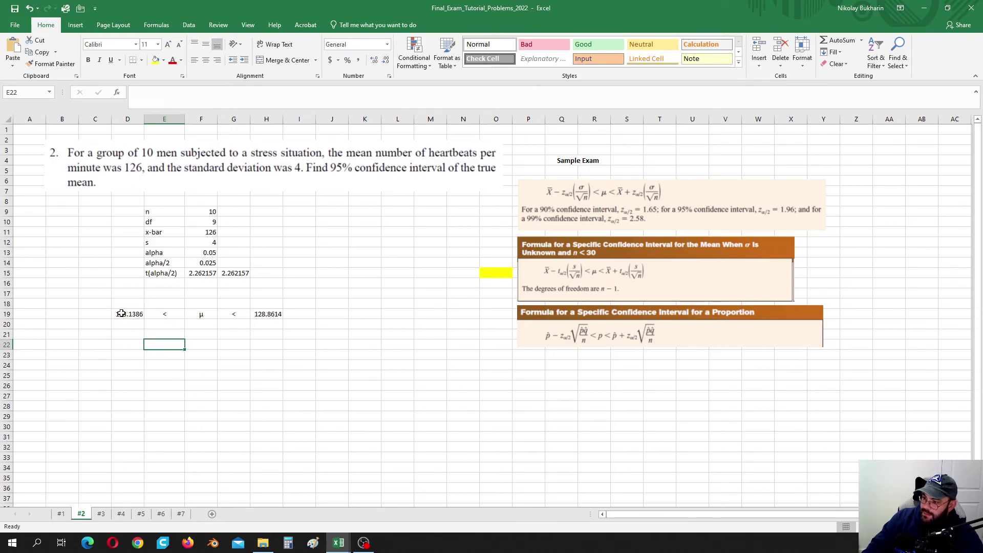
pyautogui.moveTo(125, 313); pyautogui.dragTo(245, 313)
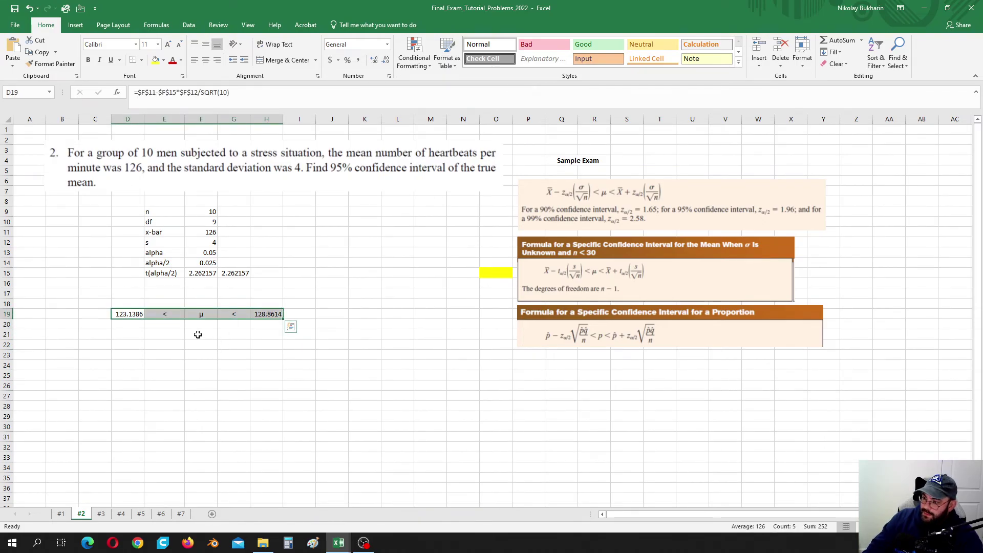
pyautogui.click(198, 334)
pyautogui.click(210, 311)
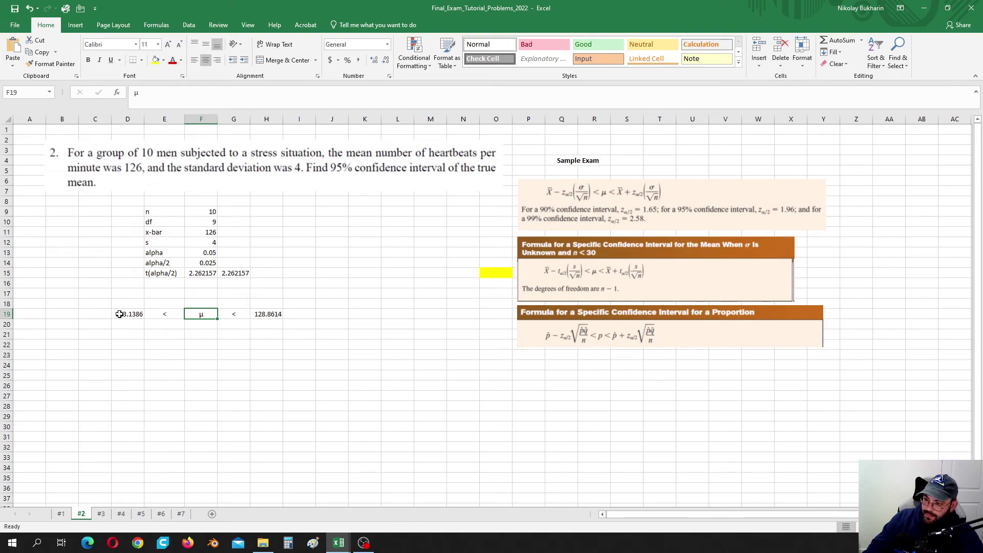
pyautogui.moveTo(180, 354); pyautogui.dragTo(202, 354)
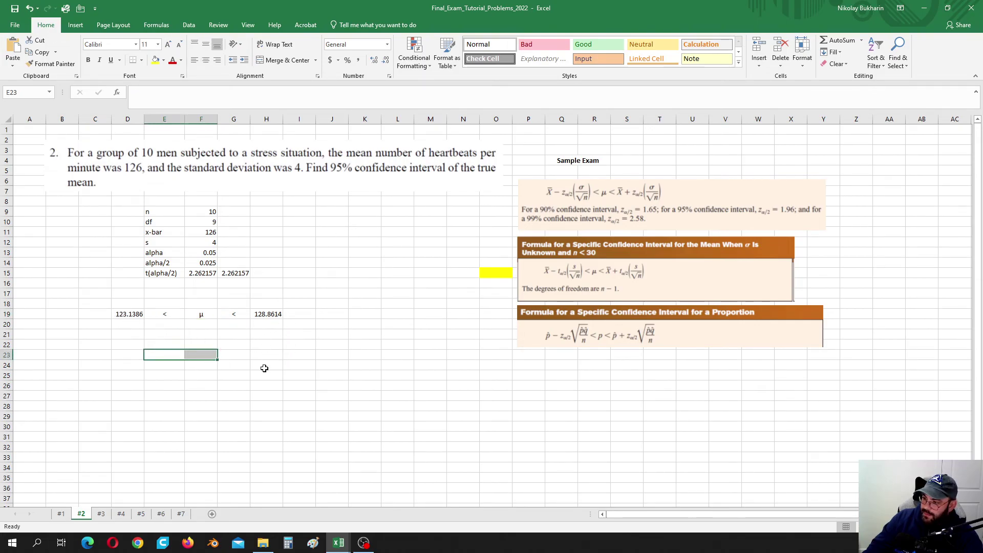